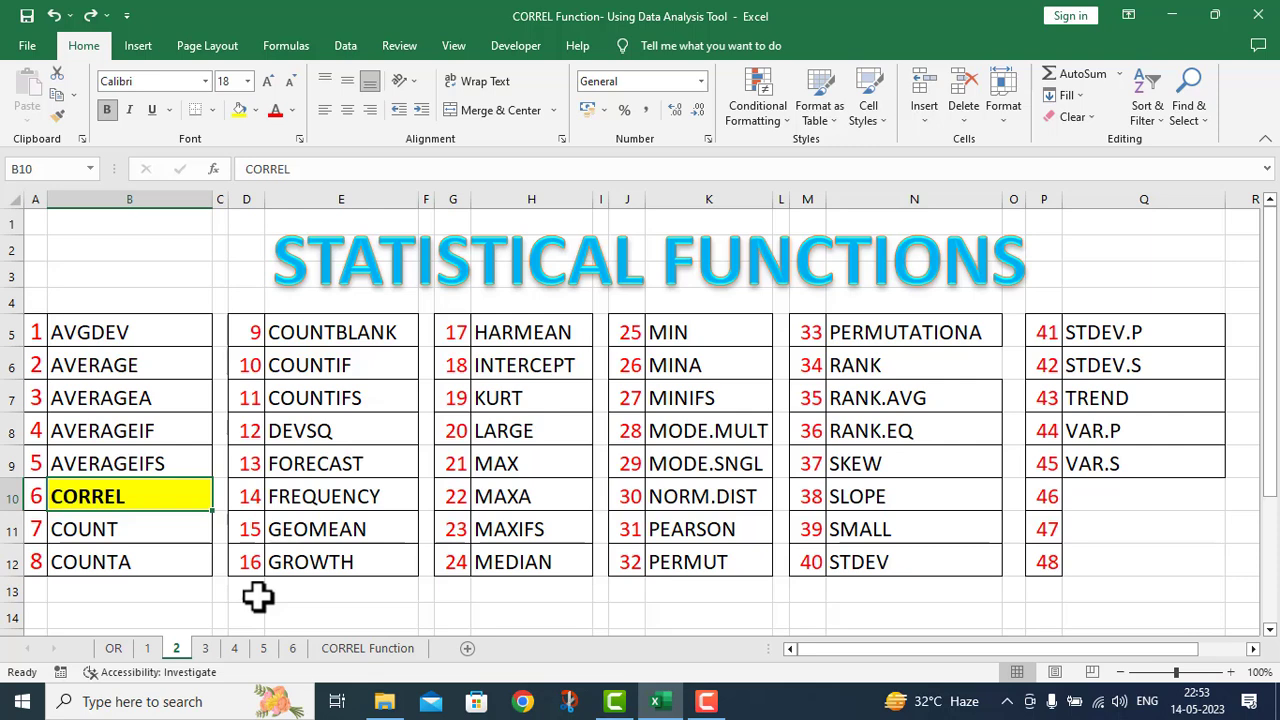
# Go to the CORREL Function worksheet containing the quarterly advertising, sales and rice output data.
pyautogui.click(205, 648)
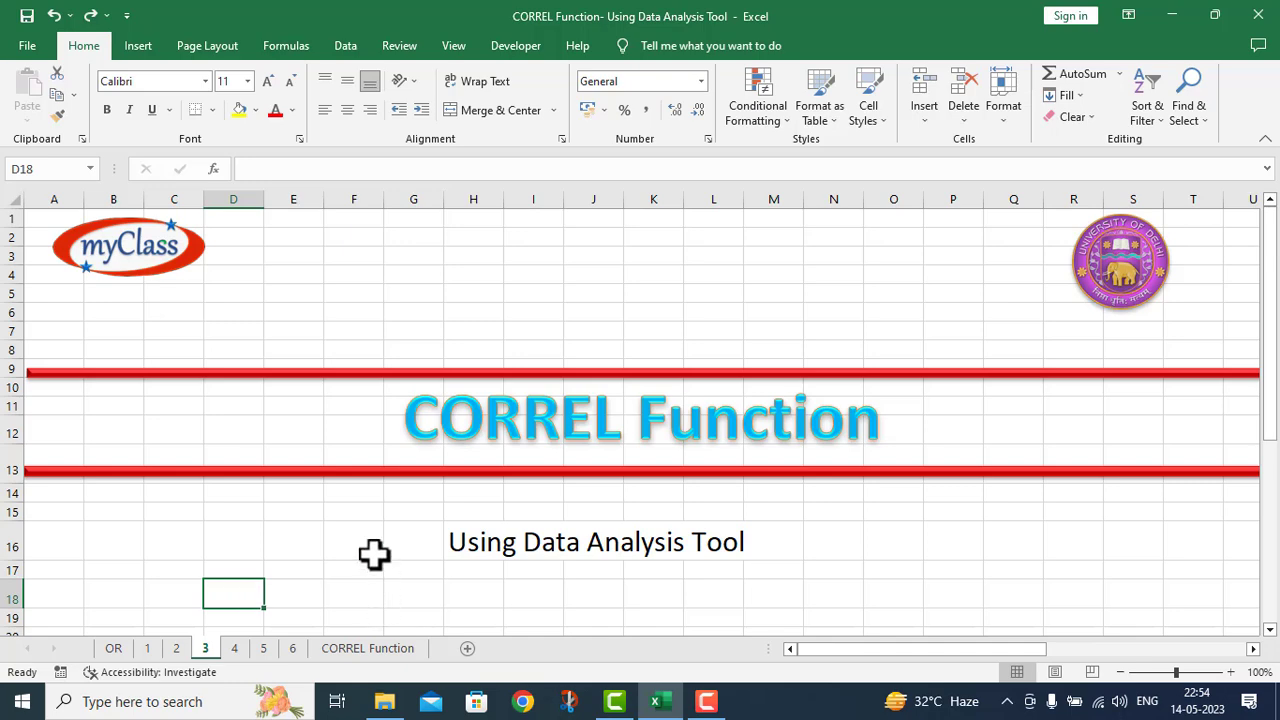
pyautogui.click(367, 648)
pyautogui.click(485, 590)
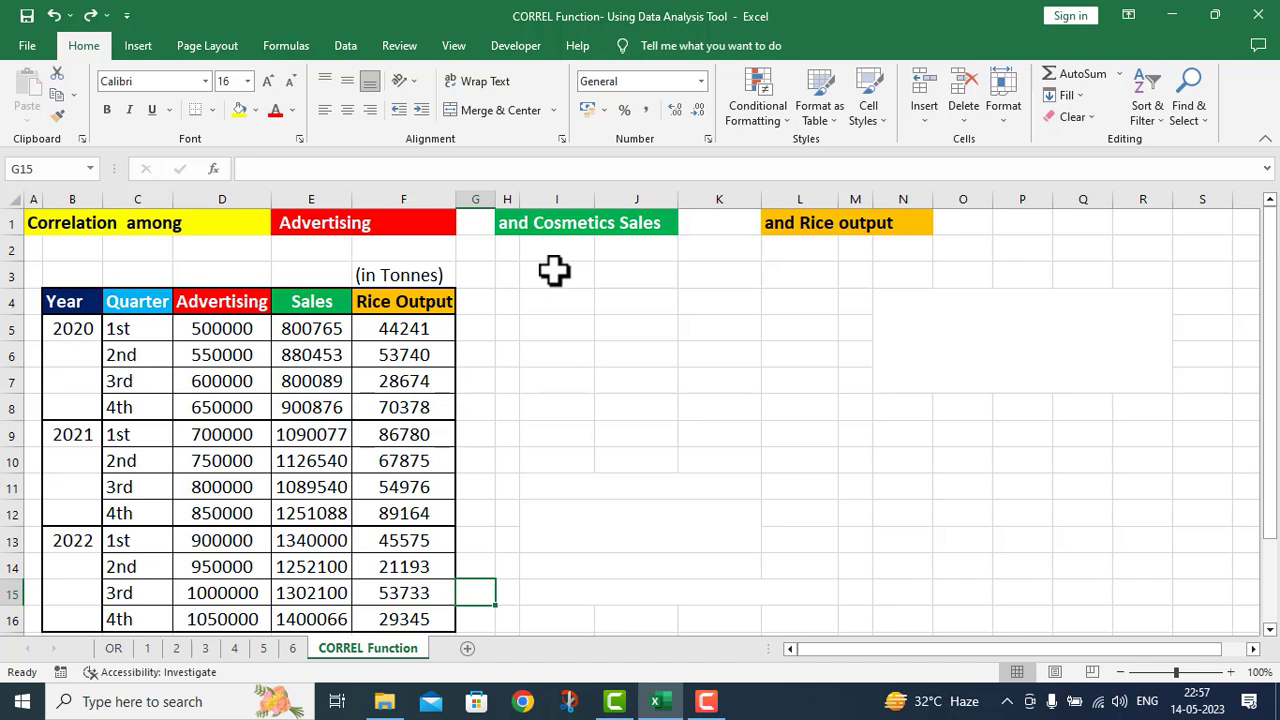
# Run the Data Analysis Correlation tool on $D$4:$F$16, grouped by columns with labels in the first row, outputting to $I$4.
pyautogui.click(340, 46)
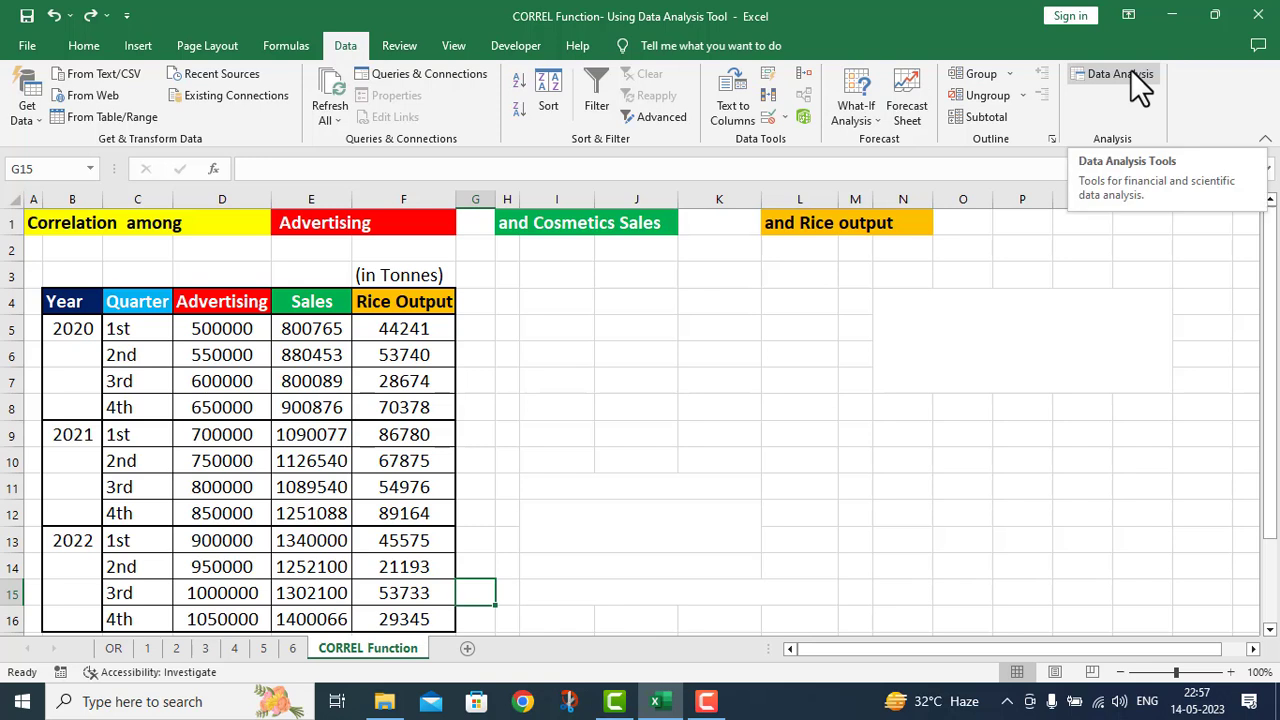
pyautogui.click(1130, 72)
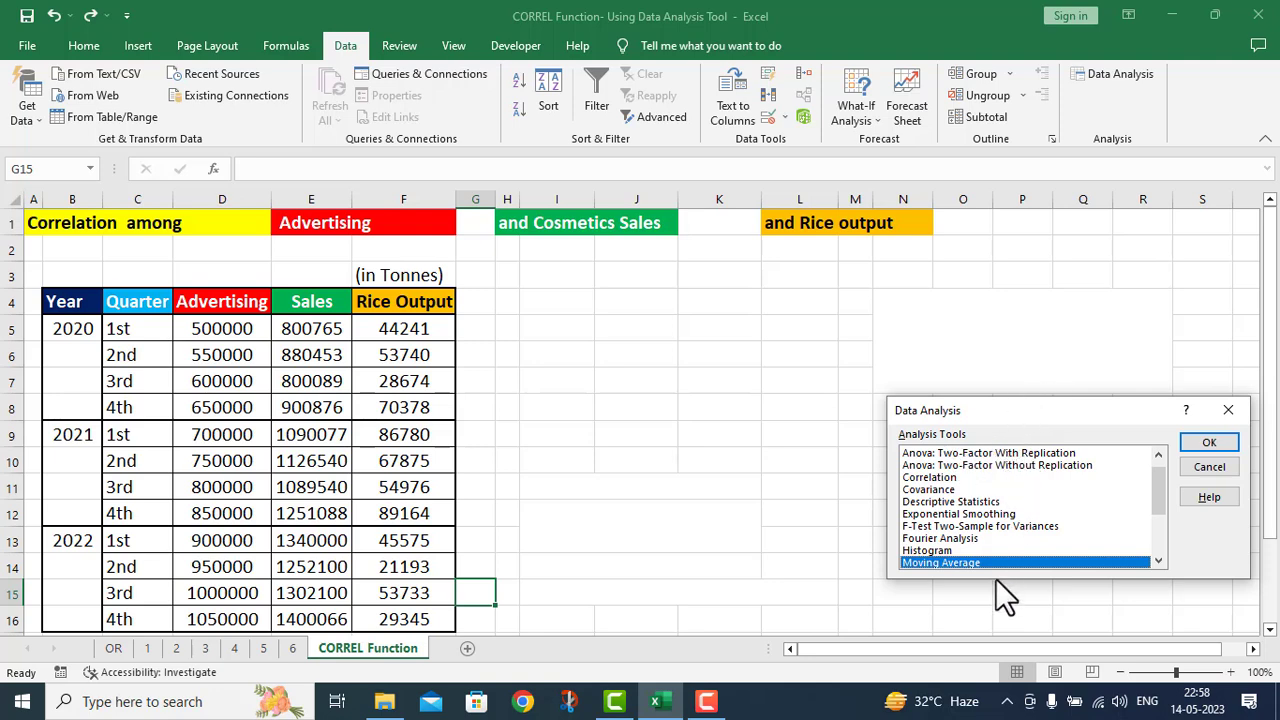
pyautogui.click(933, 478)
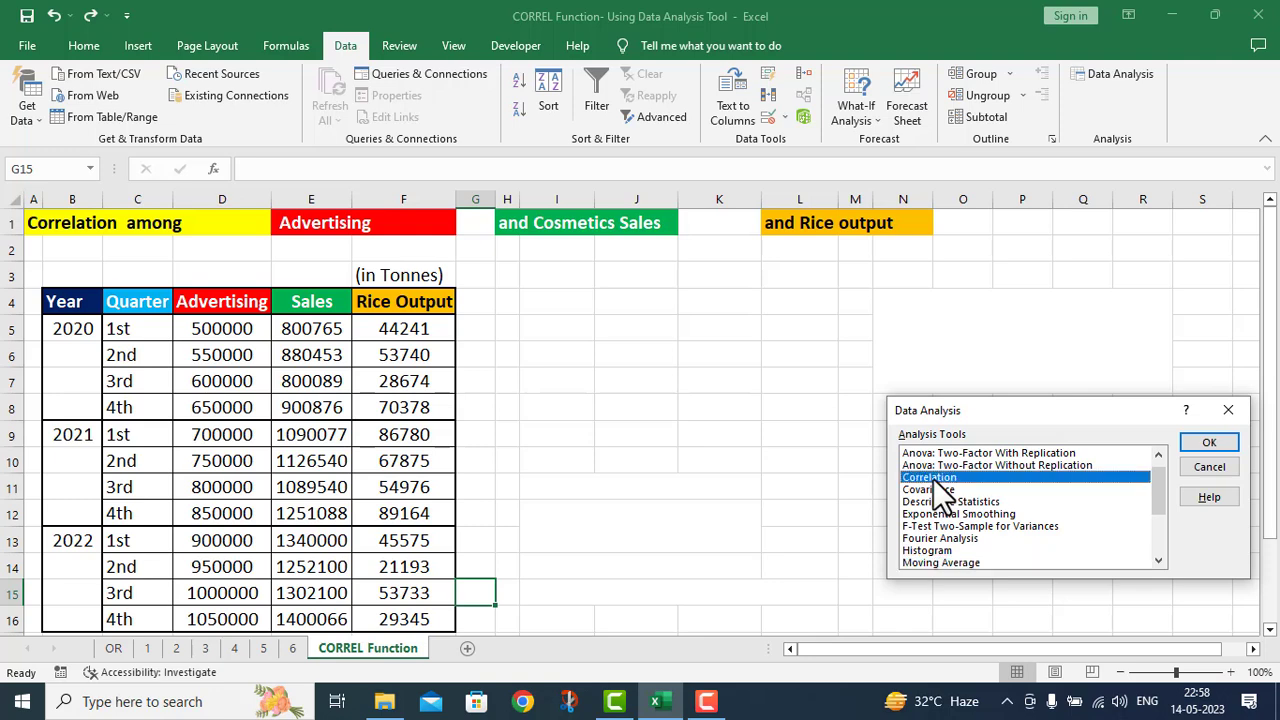
pyautogui.click(1191, 441)
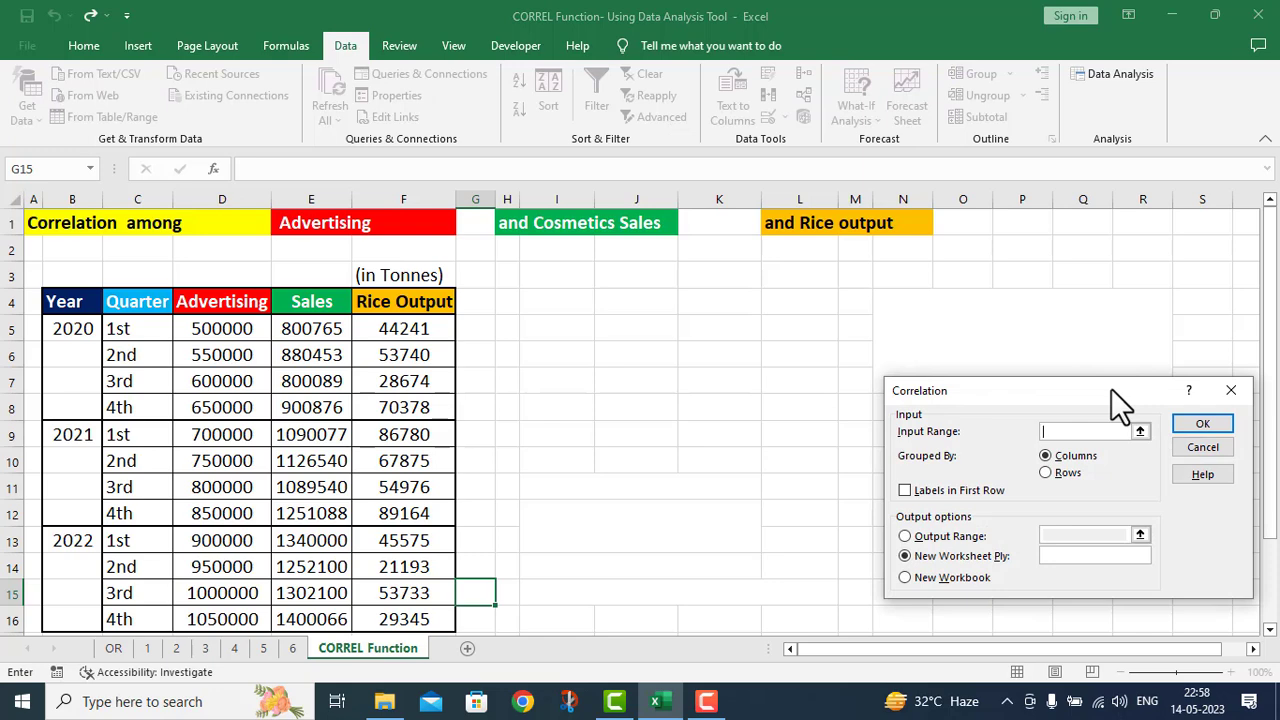
pyautogui.moveTo(1127, 384); pyautogui.dragTo(1053, 285)
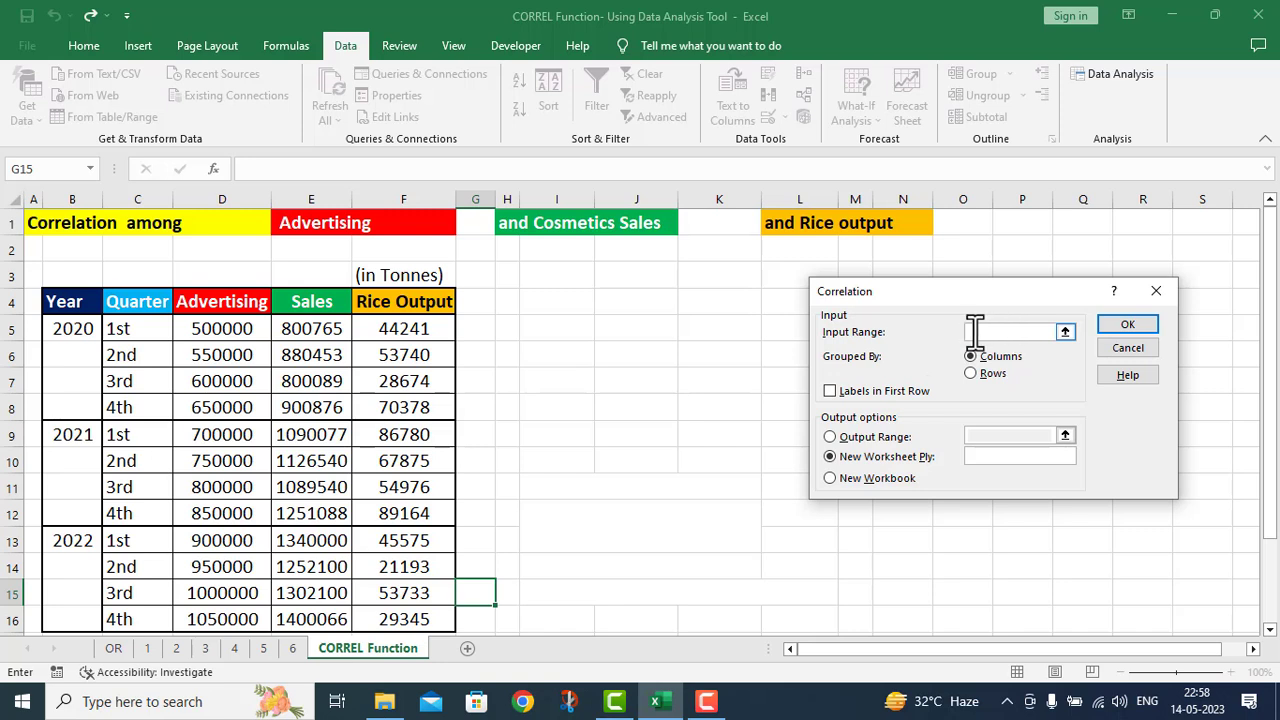
pyautogui.moveTo(204, 301); pyautogui.dragTo(396, 625)
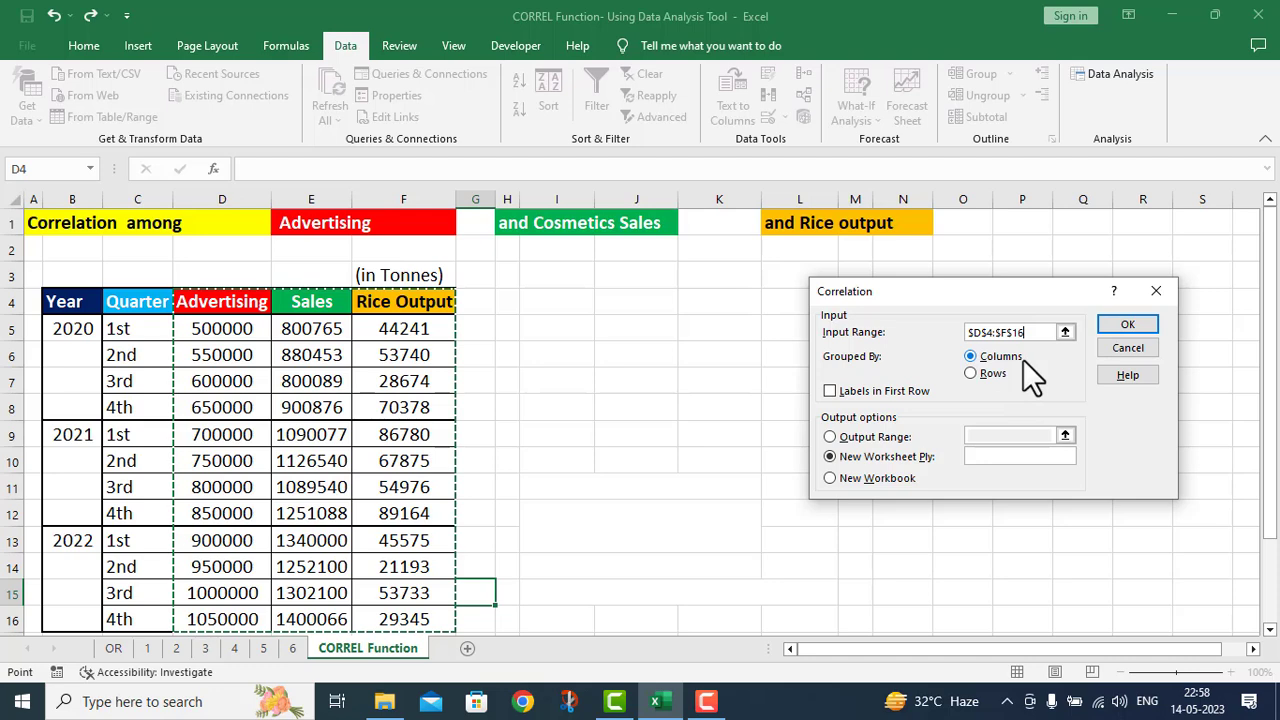
pyautogui.click(829, 391)
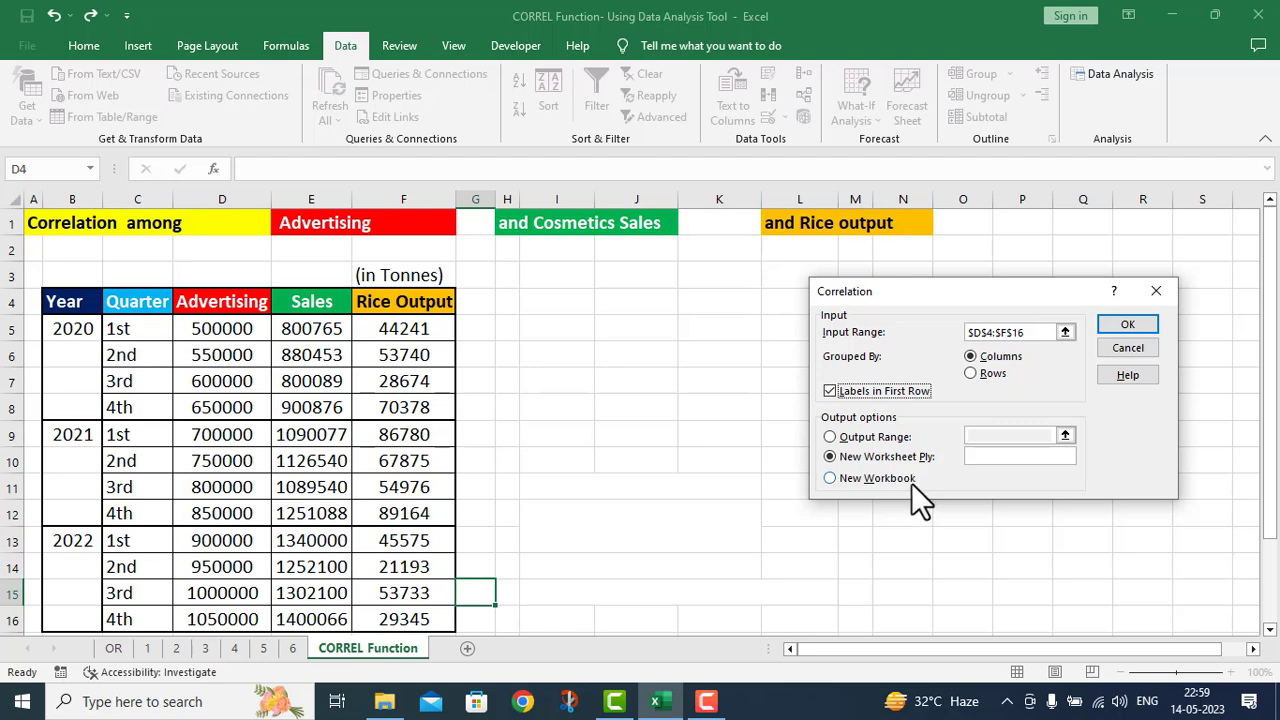
pyautogui.click(829, 437)
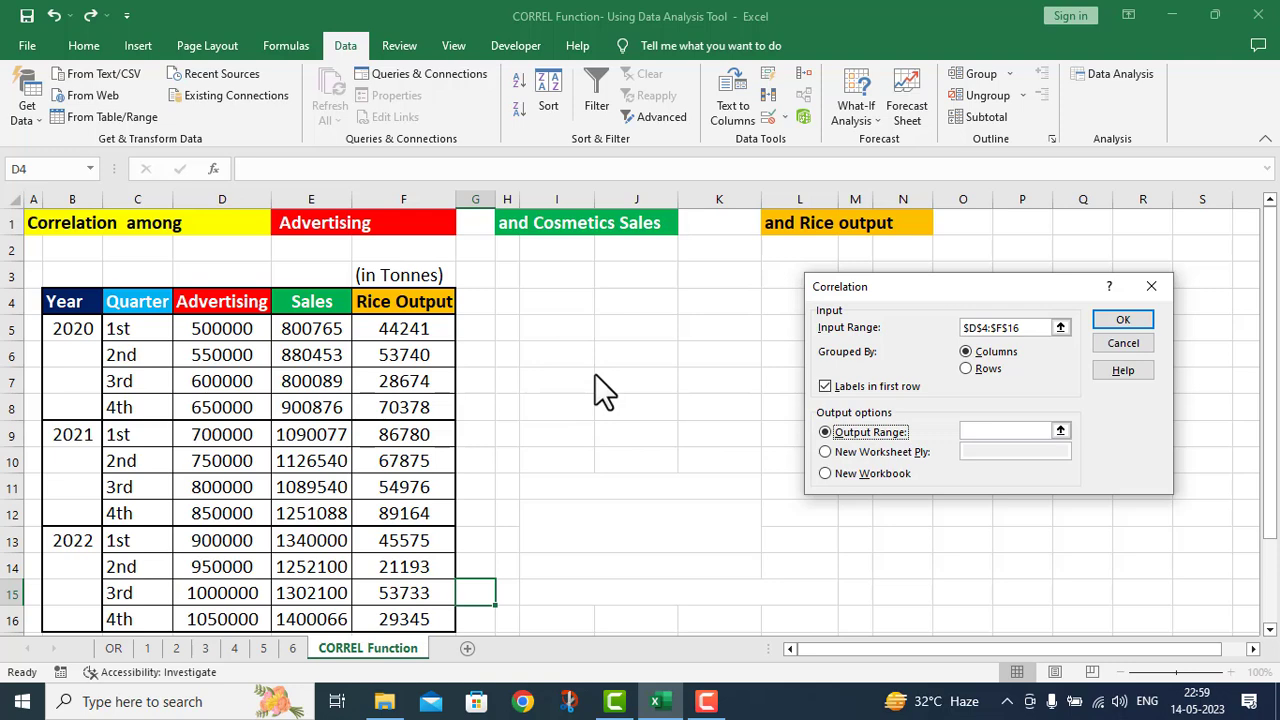
pyautogui.click(973, 432)
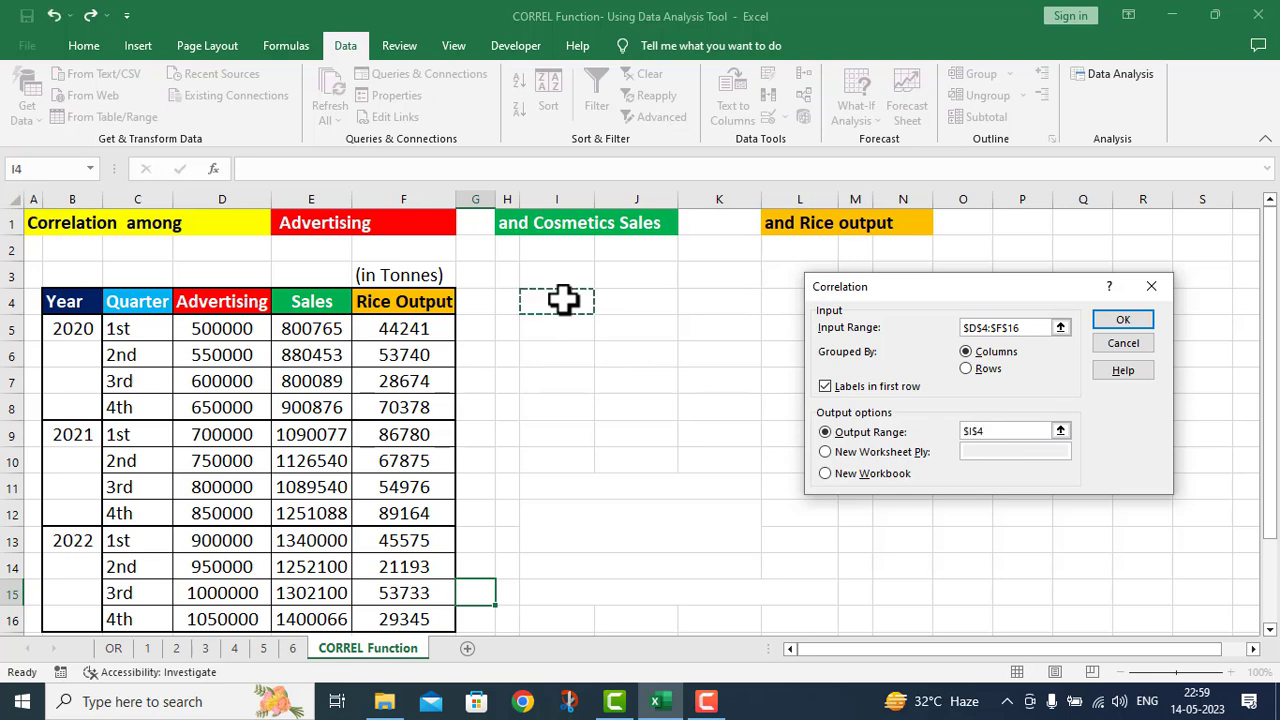
pyautogui.click(1134, 325)
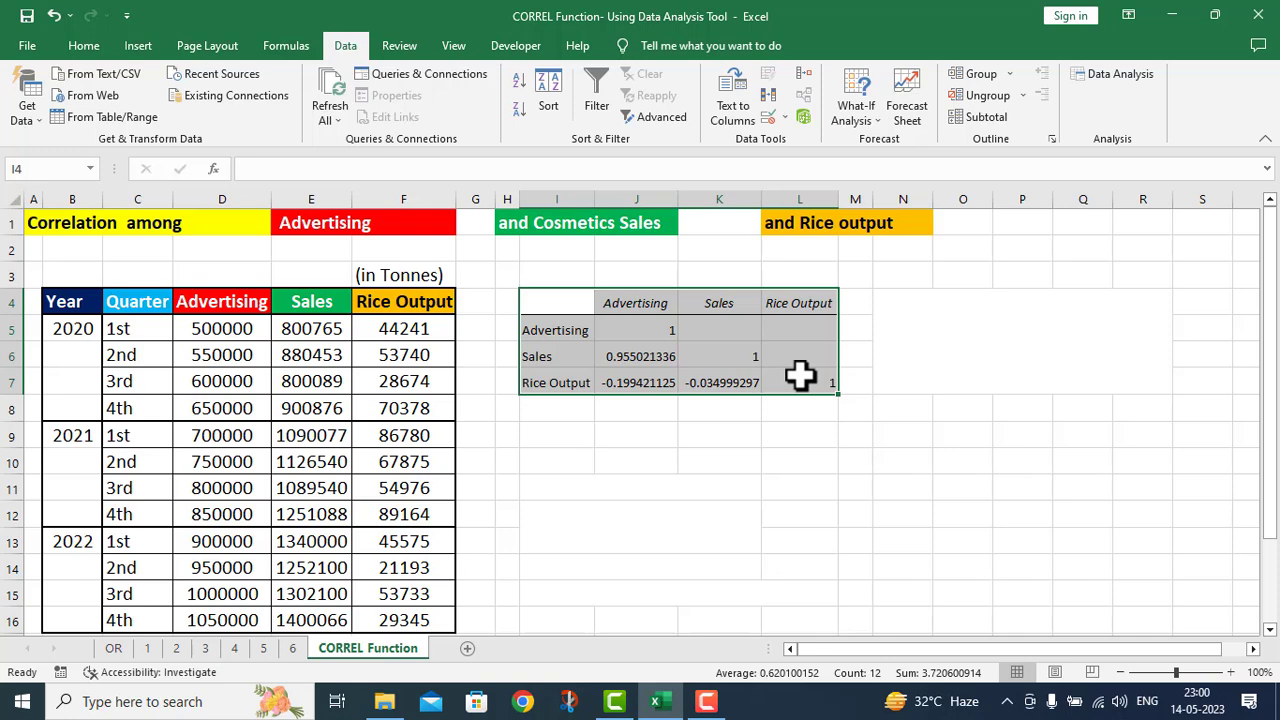
# Set the font size of the correlation table in I4:L7 to 16 and widen its columns to fit the text.
pyautogui.moveTo(543, 303); pyautogui.dragTo(779, 382)
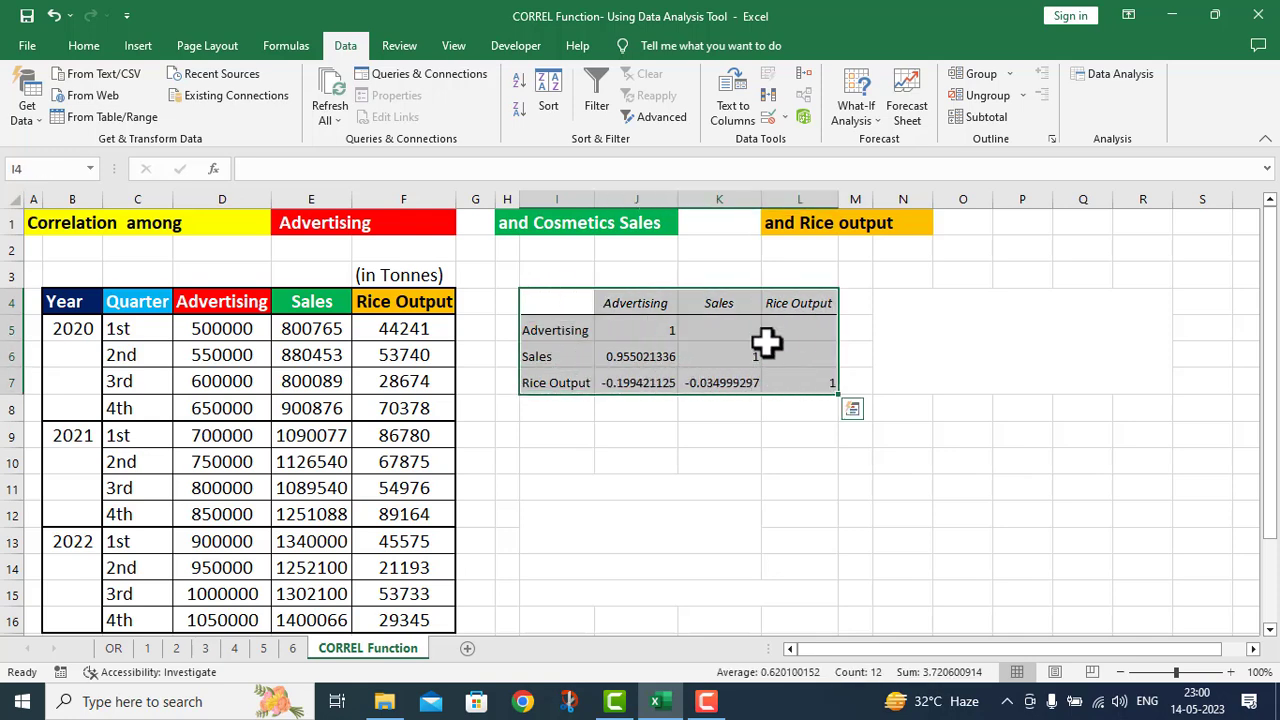
pyautogui.click(85, 46)
pyautogui.click(249, 81)
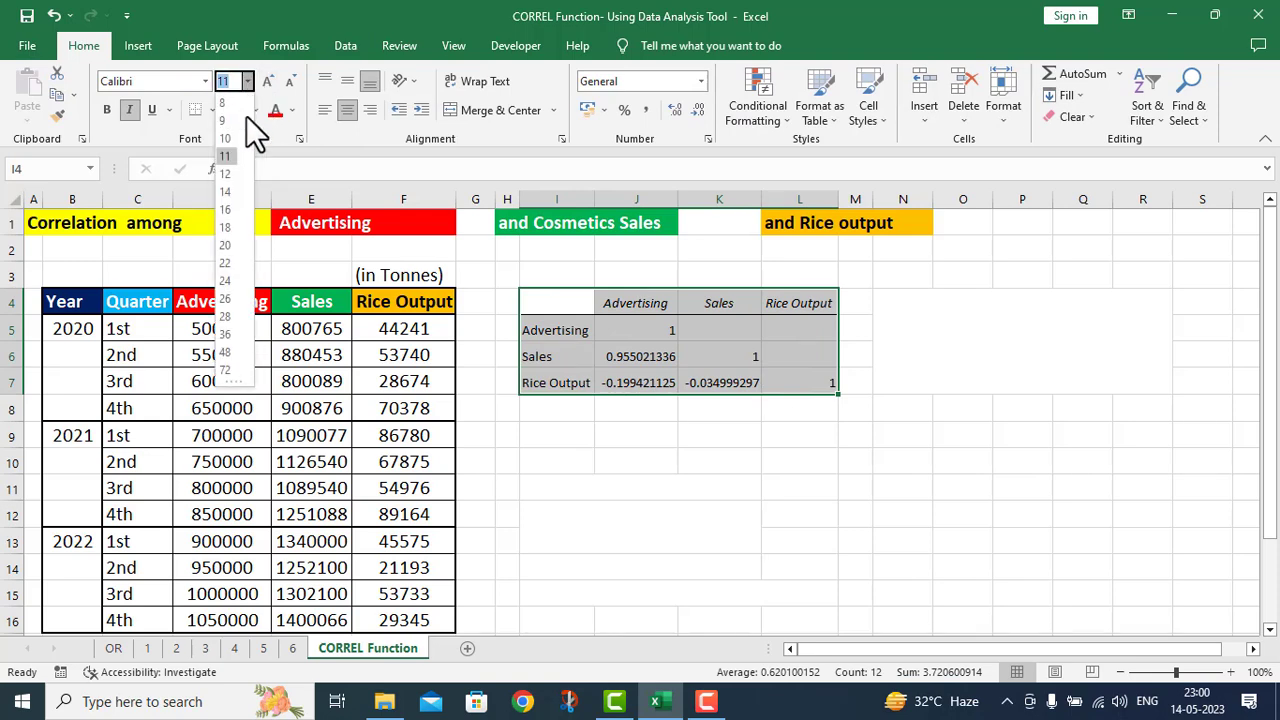
pyautogui.click(226, 212)
pyautogui.moveTo(891, 195); pyautogui.dragTo(906, 206)
# Apply all borders to the correlation table in I4:L7 and widen column L slightly.
pyautogui.moveTo(570, 301); pyautogui.dragTo(850, 378)
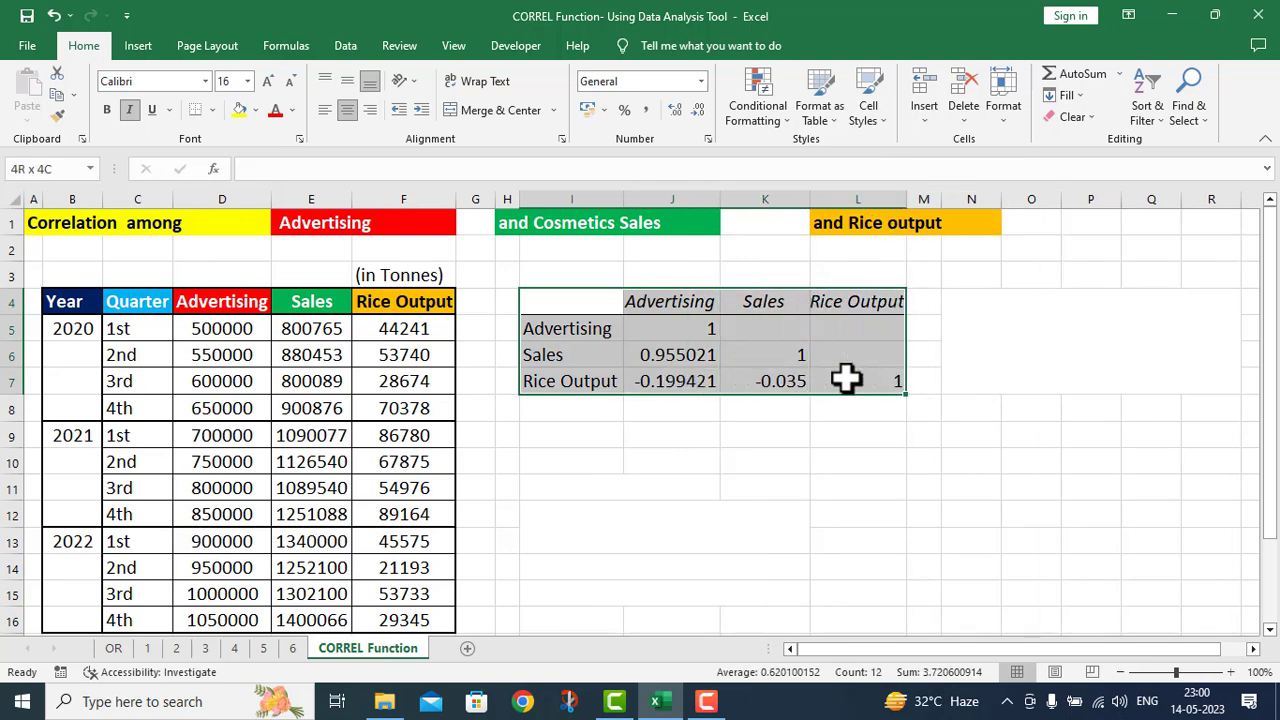
pyautogui.click(212, 108)
pyautogui.click(240, 274)
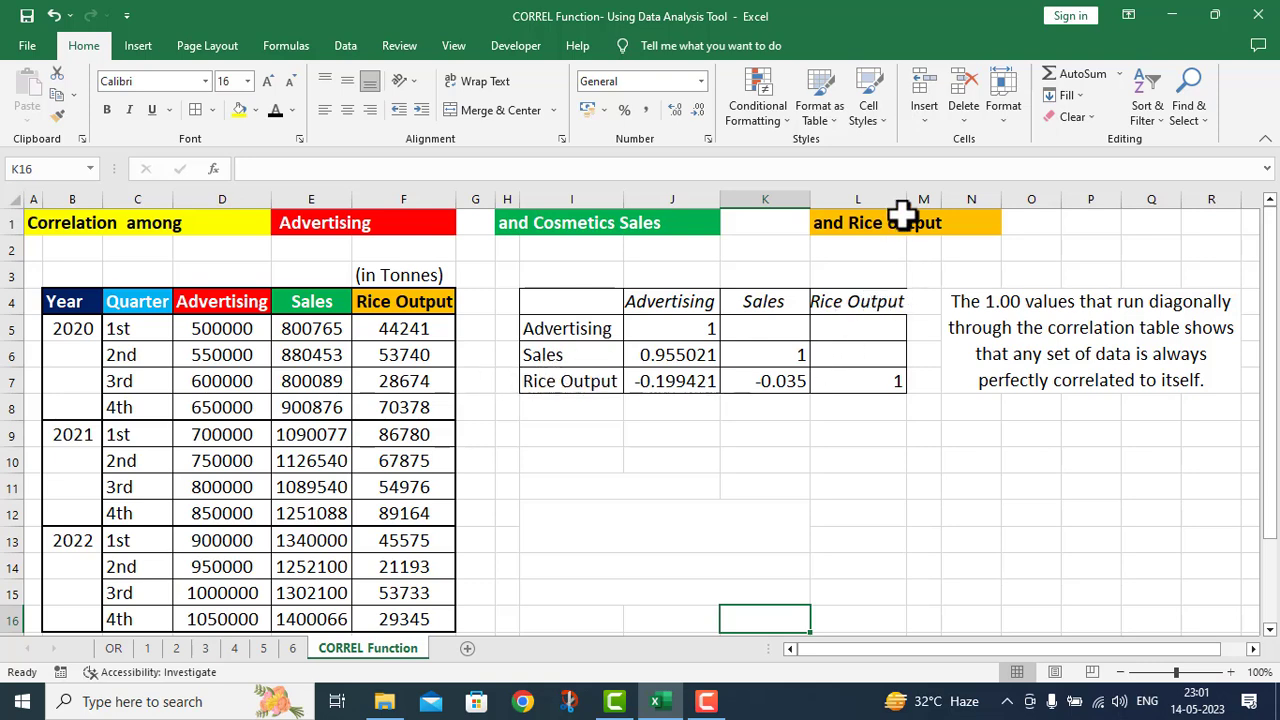
pyautogui.moveTo(906, 198); pyautogui.dragTo(912, 196)
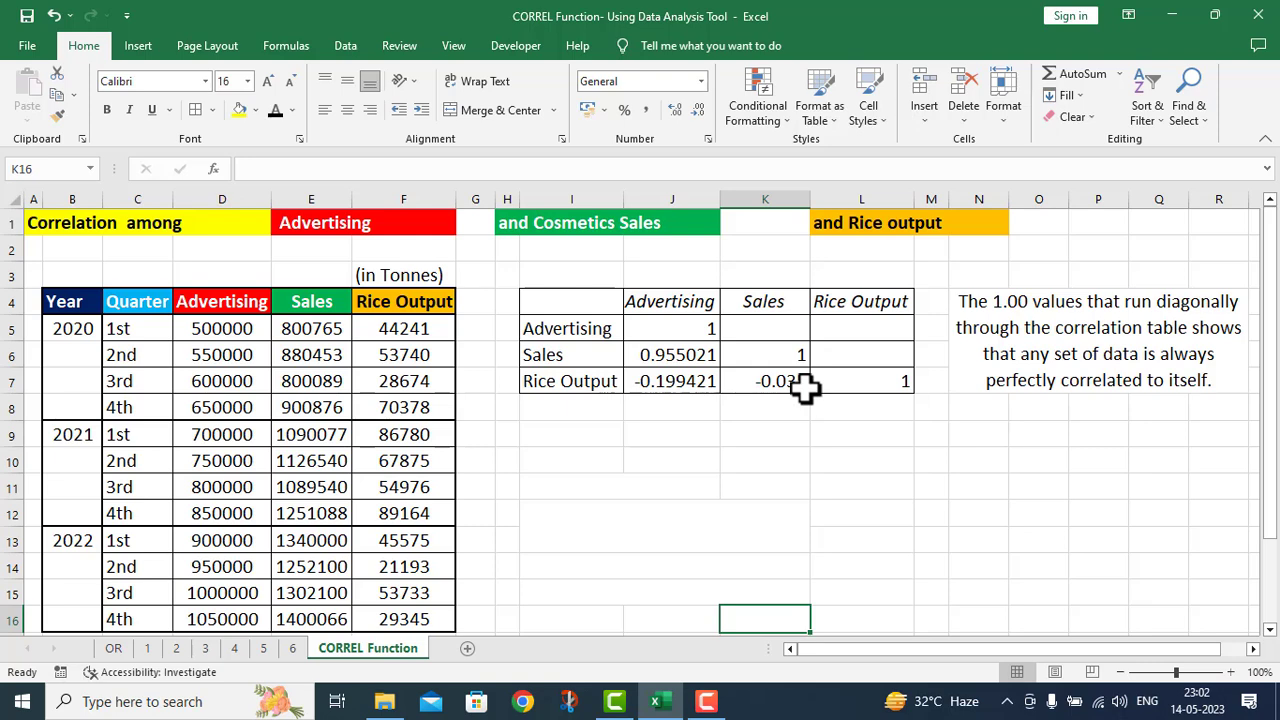
# Enter =CORREL(D5:D16,E5:E16) in J2 to correlate advertising with sales, and review the formula.
pyautogui.click(636, 249)
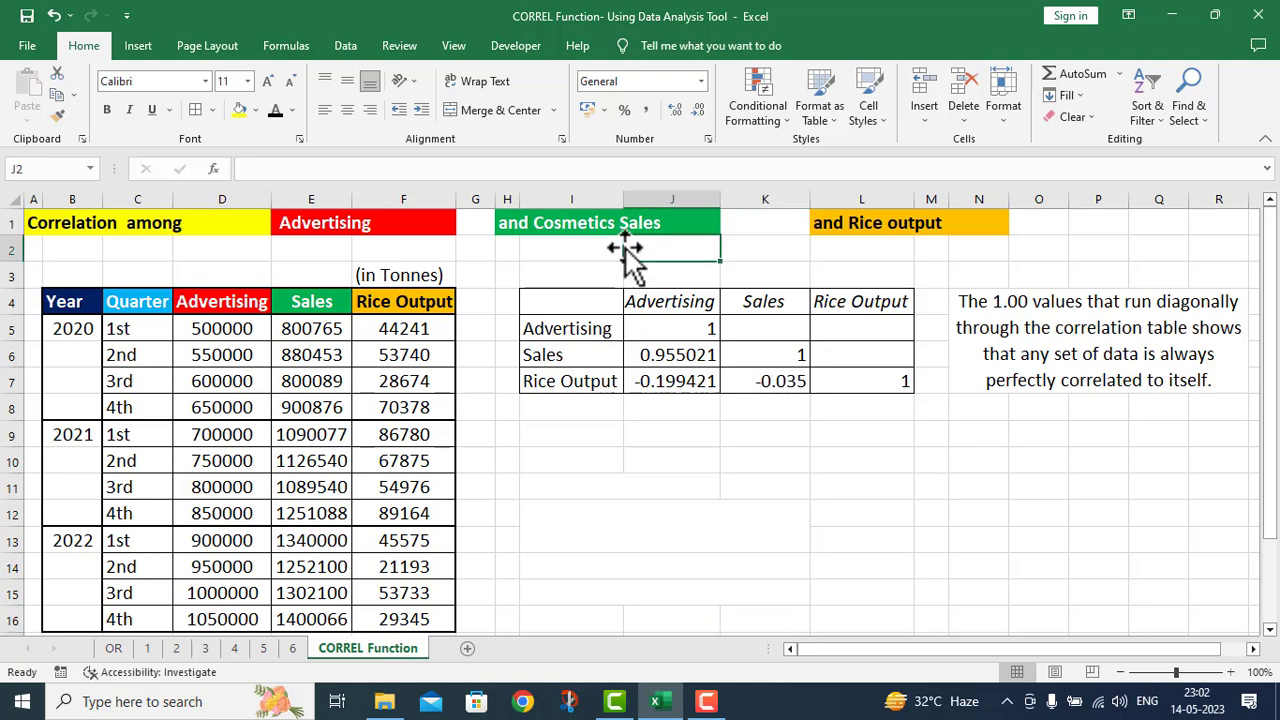
pyautogui.write('=CO')
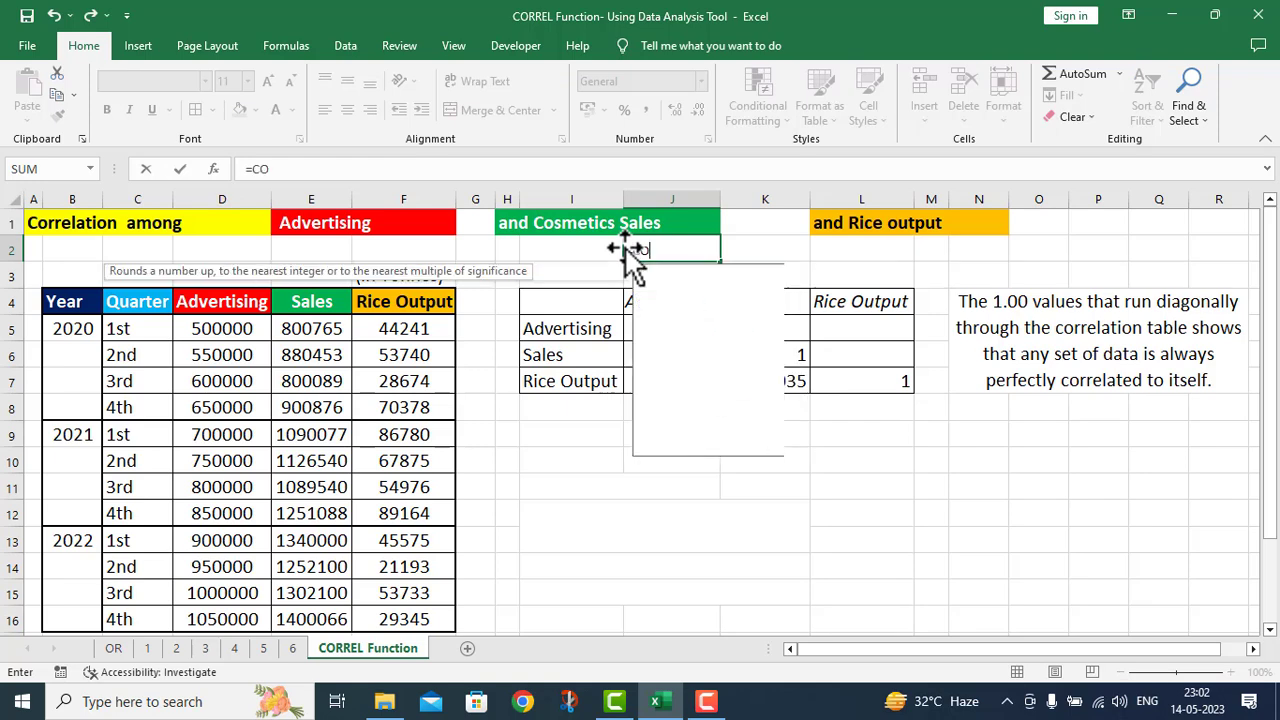
pyautogui.write('RREL(')
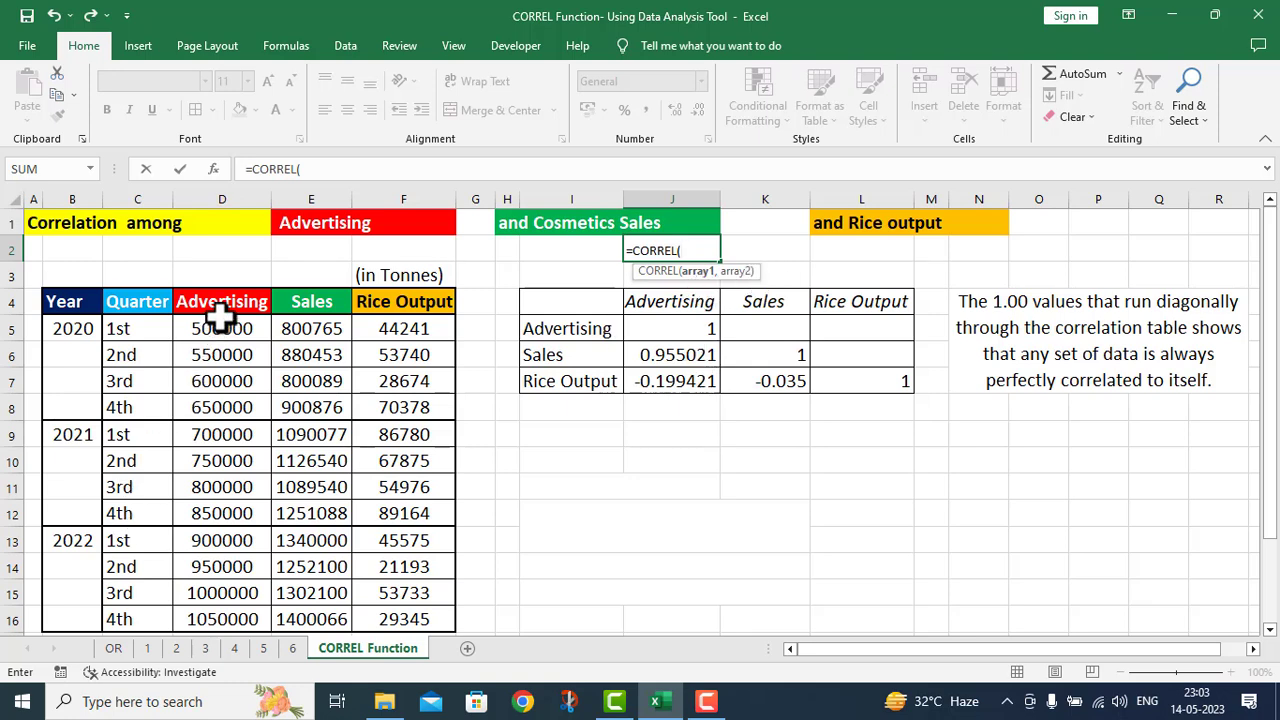
pyautogui.moveTo(221, 318); pyautogui.dragTo(219, 606)
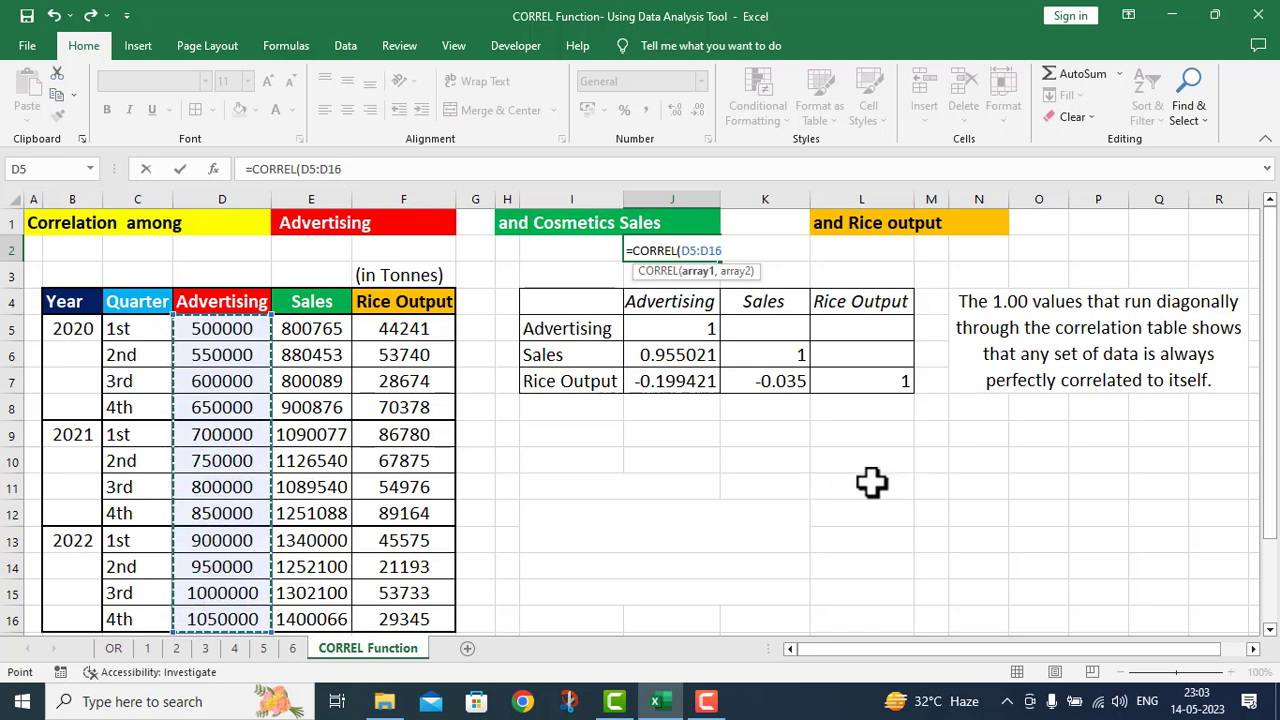
pyautogui.write(',')
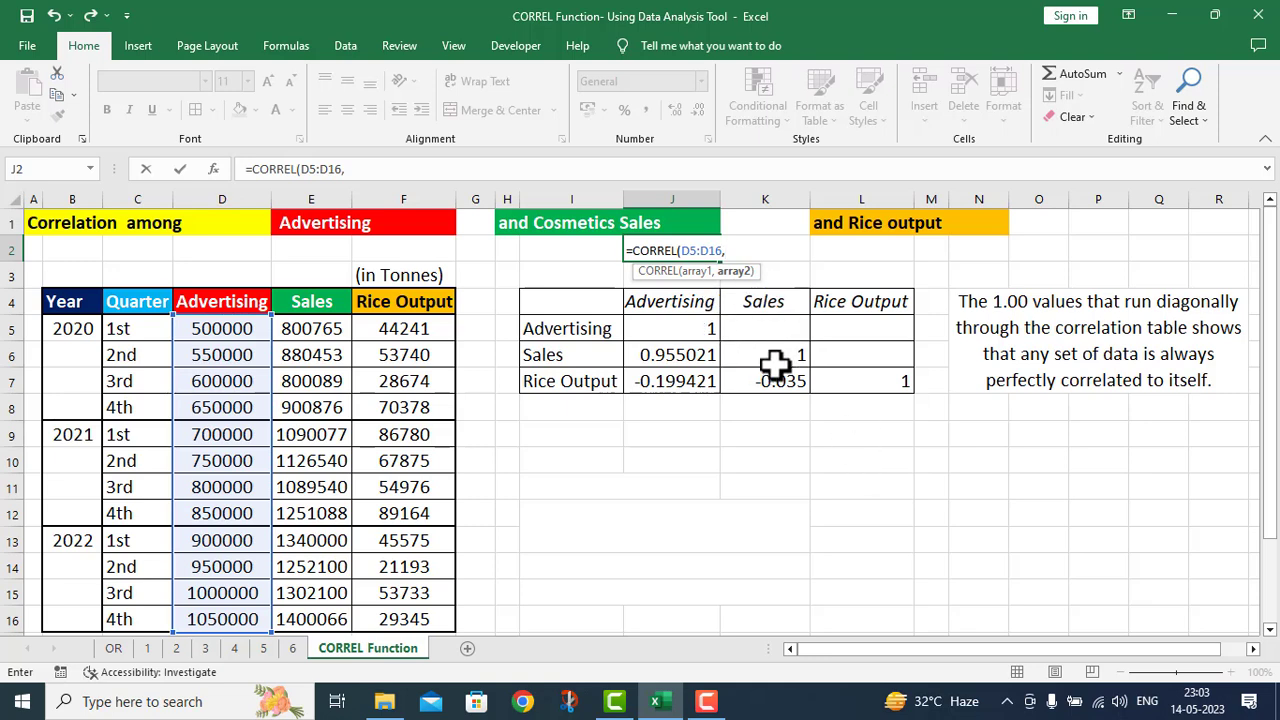
pyautogui.moveTo(310, 338); pyautogui.dragTo(337, 608)
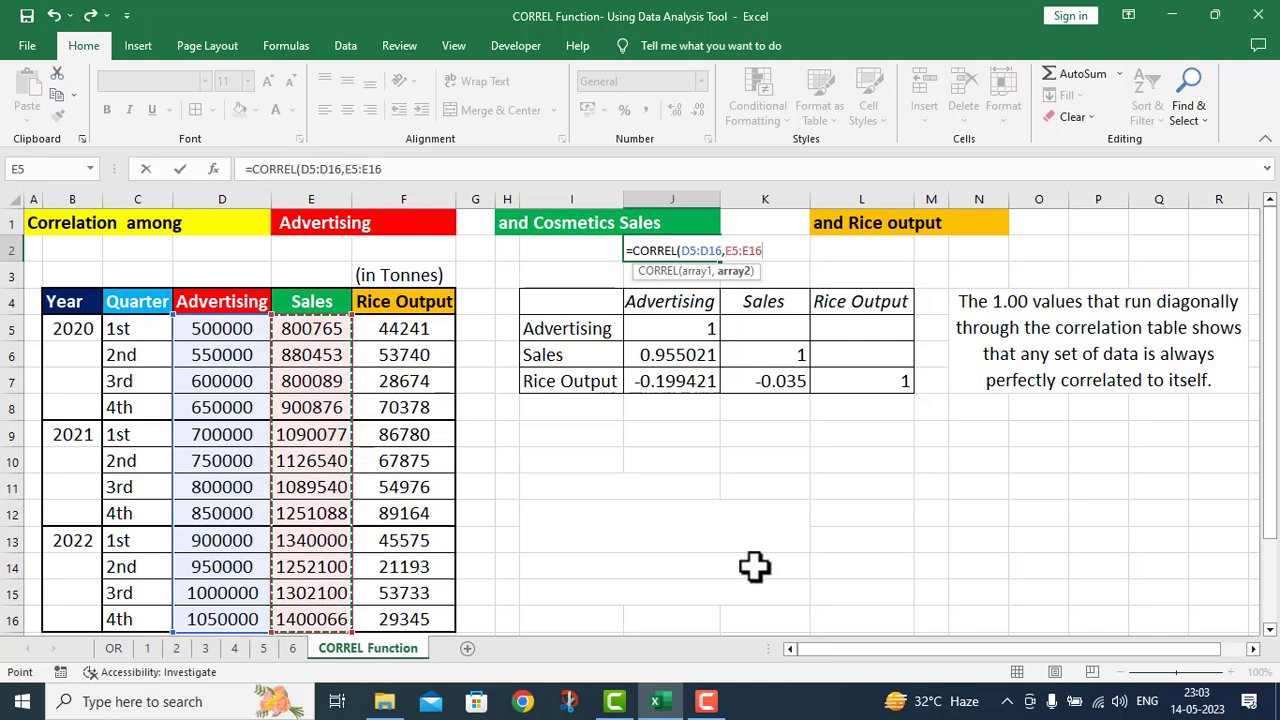
pyautogui.write(')')
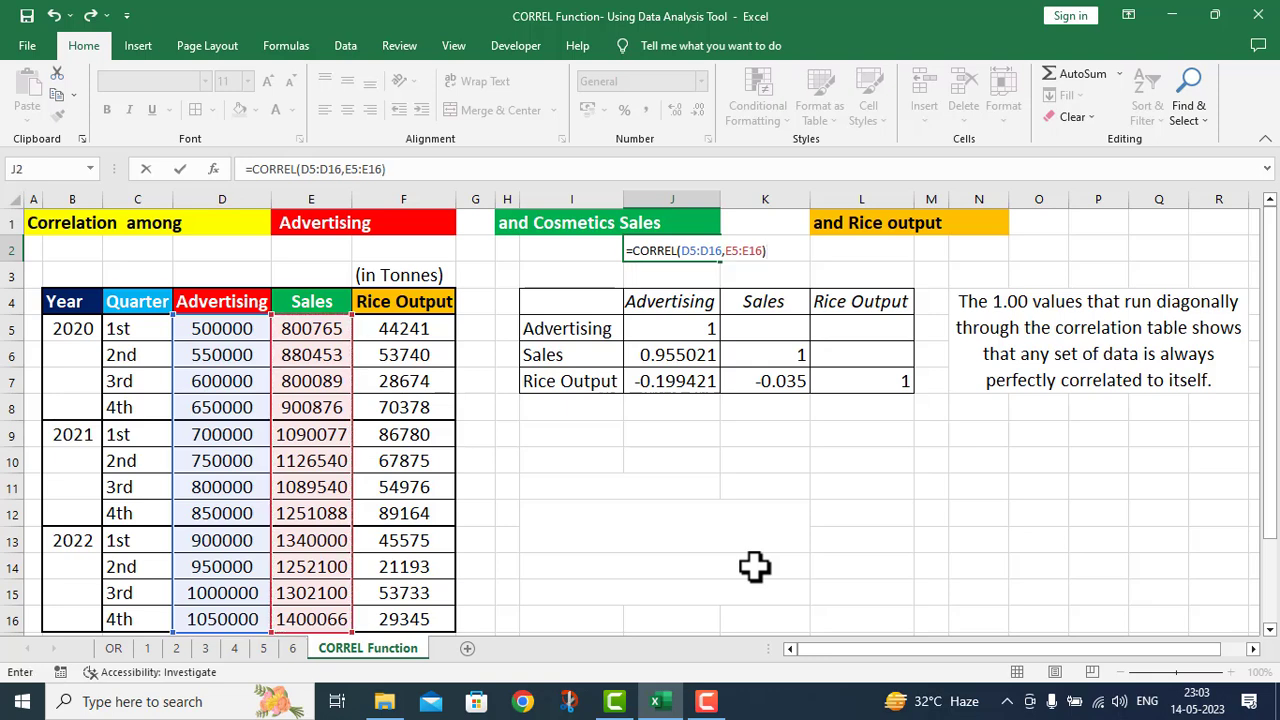
pyautogui.press('Return')
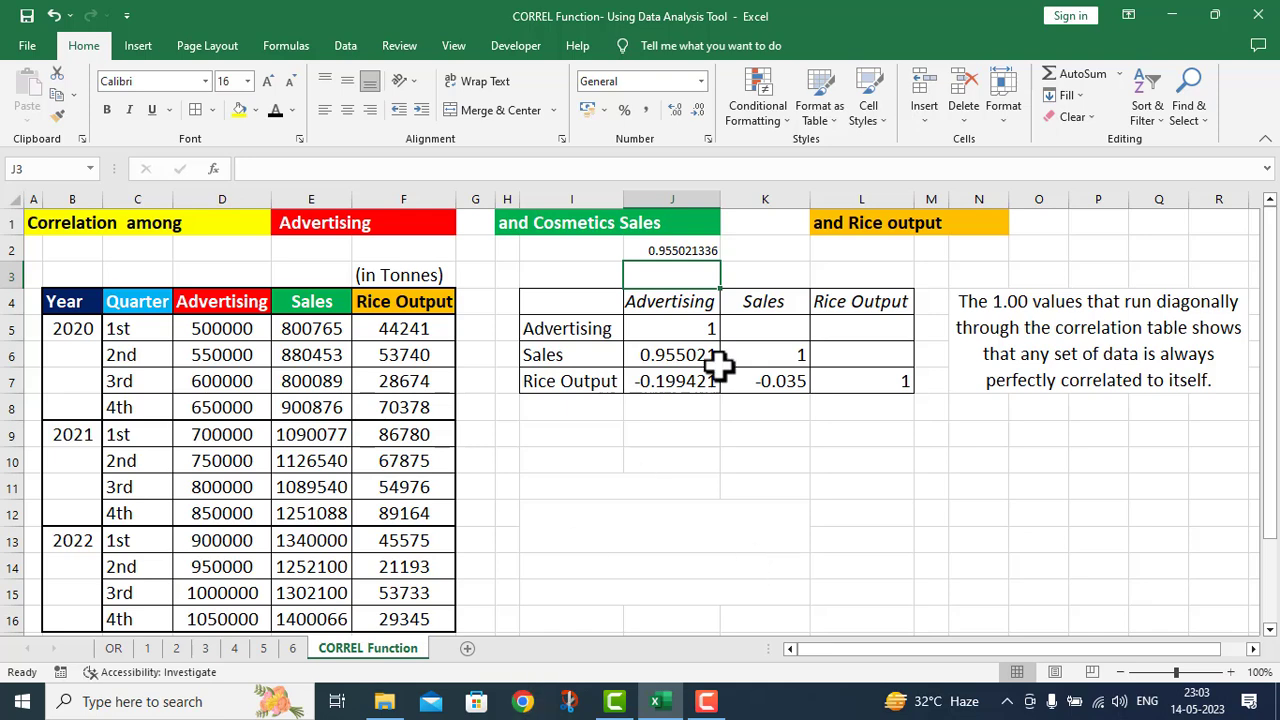
pyautogui.click(690, 250)
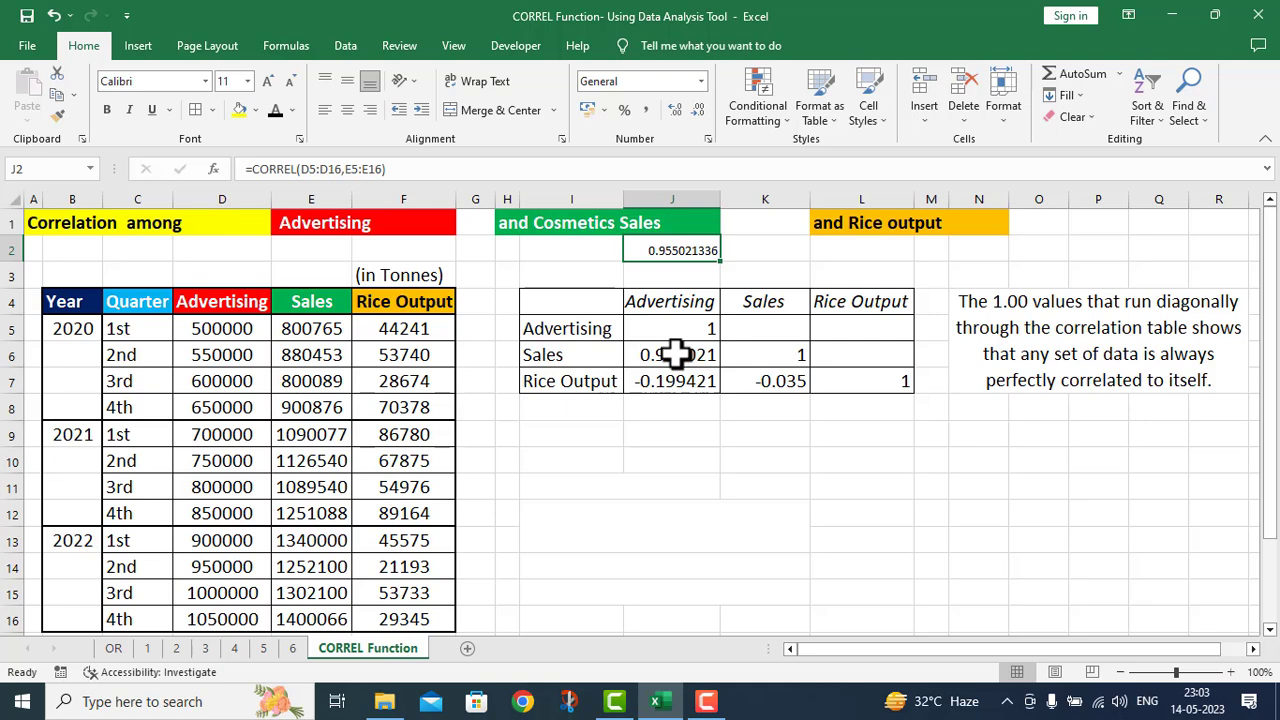
pyautogui.doubleClick(667, 251)
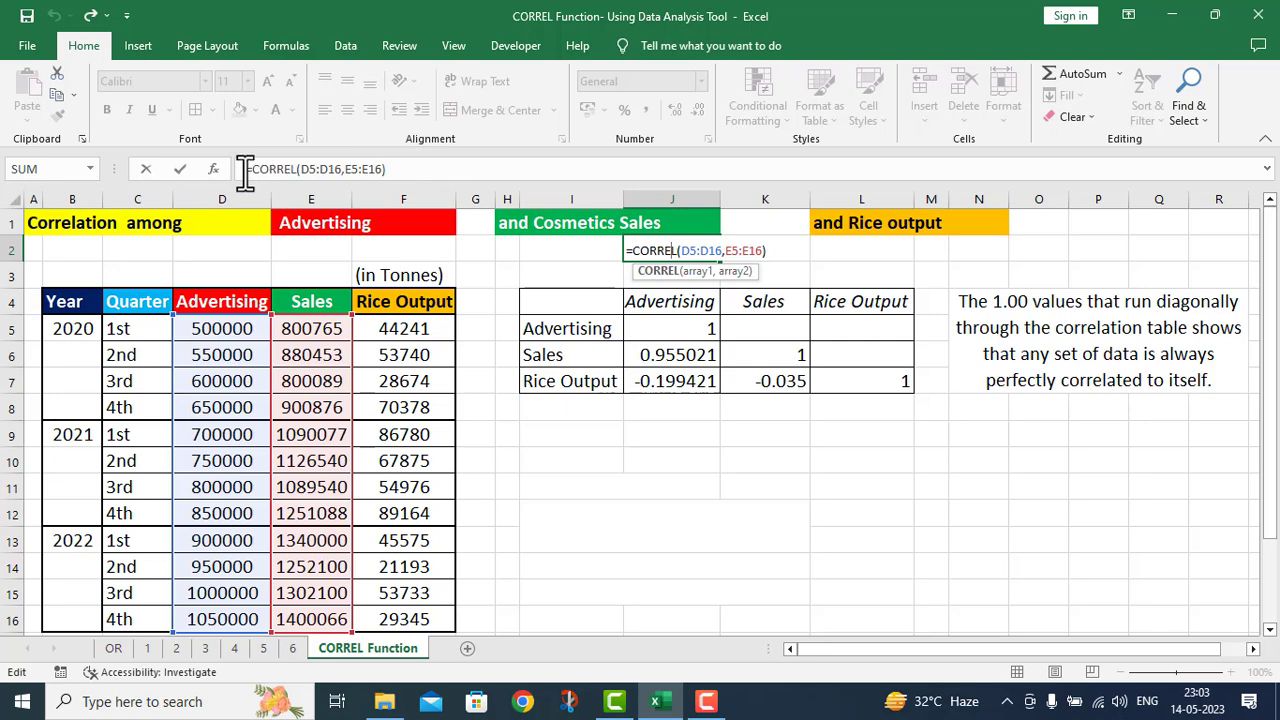
# Enter =CORREL(E5:E16,F5:F16) in K2 to correlate sales with rice output.
pyautogui.click(740, 245)
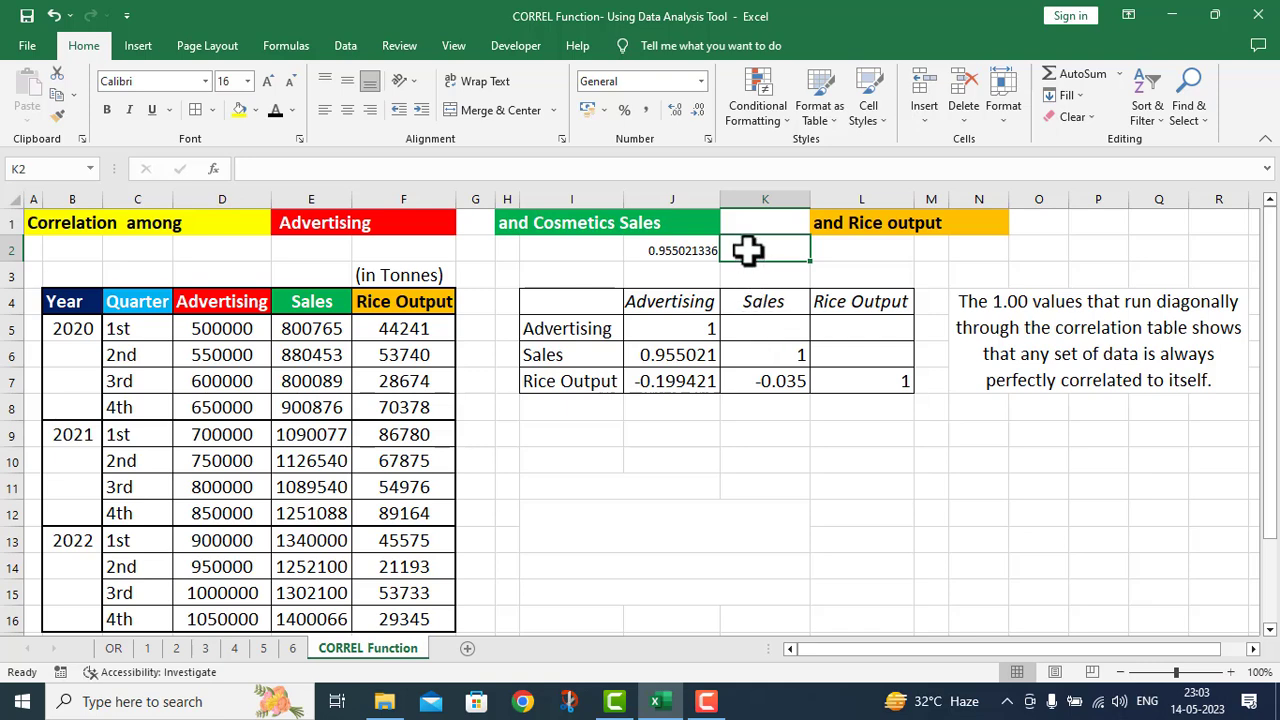
pyautogui.write('=')
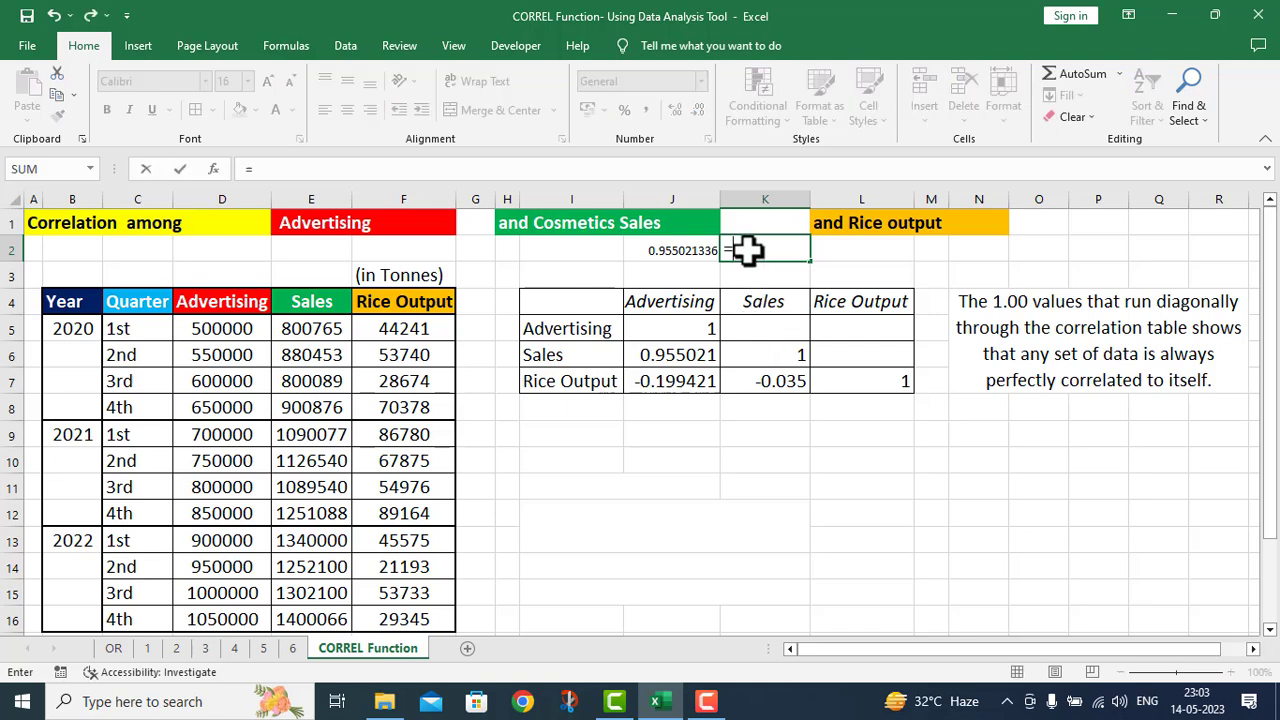
pyautogui.write('CORREL(')
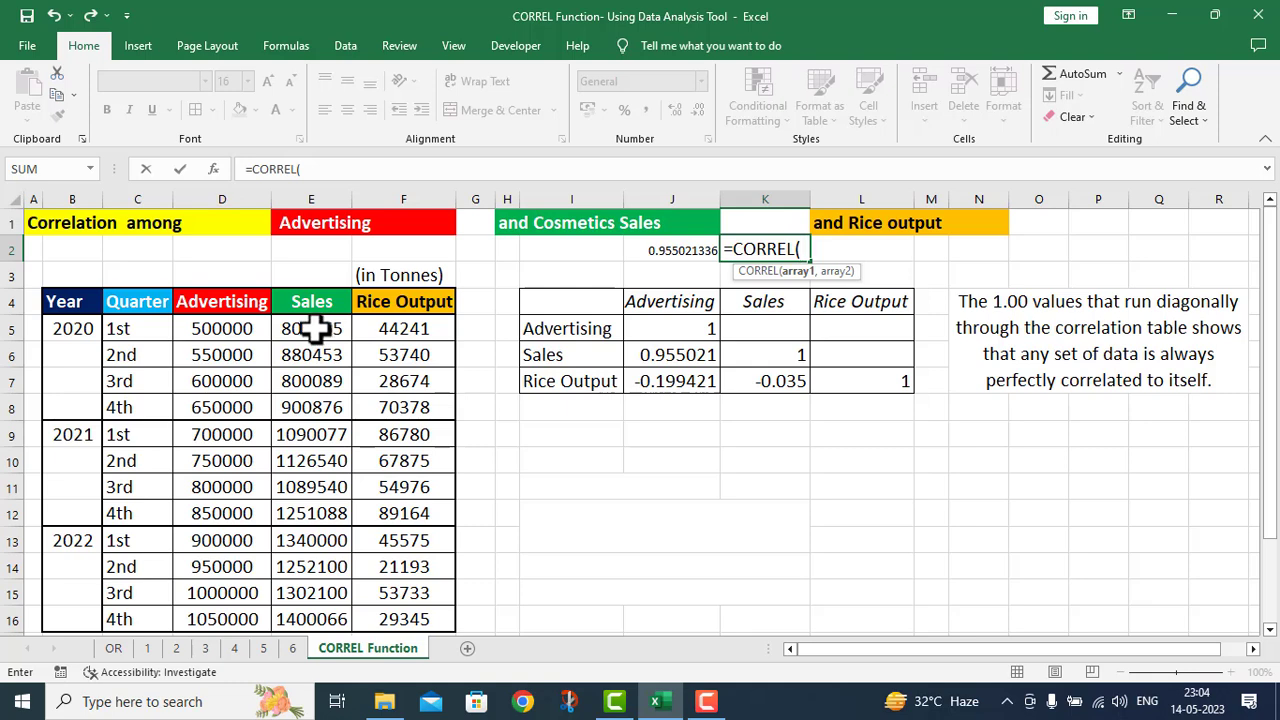
pyautogui.moveTo(312, 322); pyautogui.dragTo(320, 619)
pyautogui.write(',')
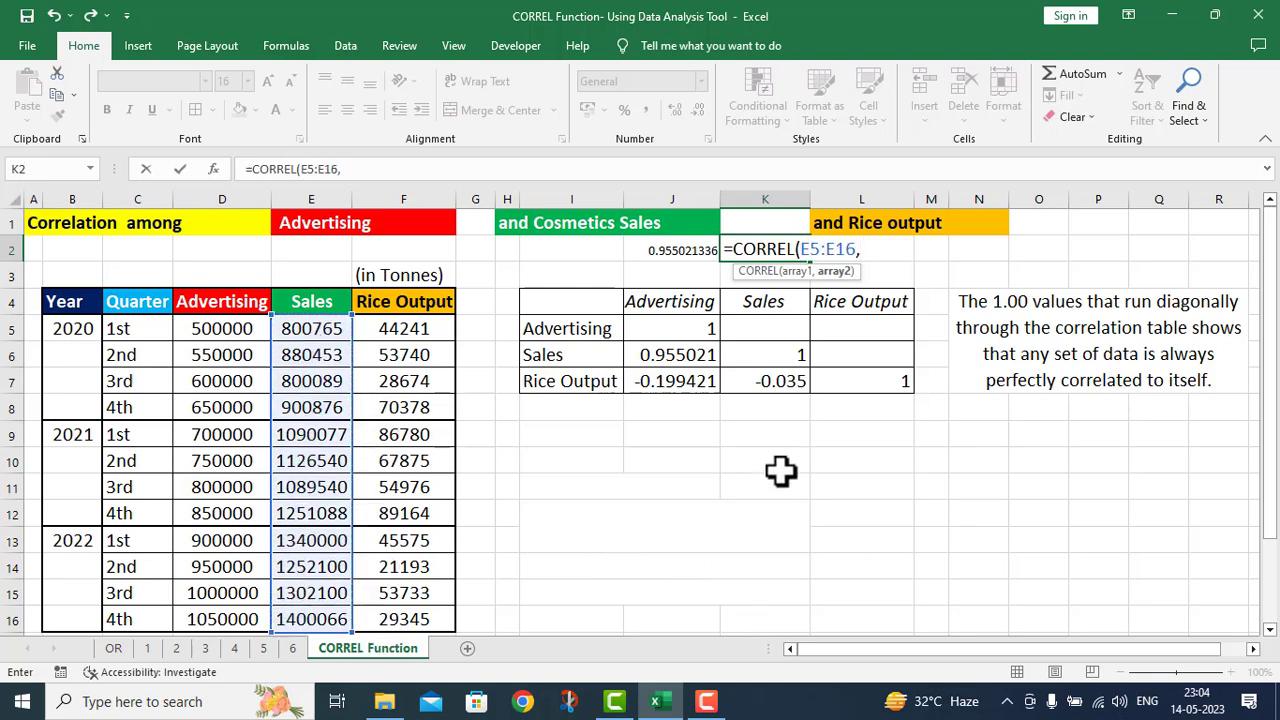
pyautogui.moveTo(427, 322); pyautogui.dragTo(437, 607)
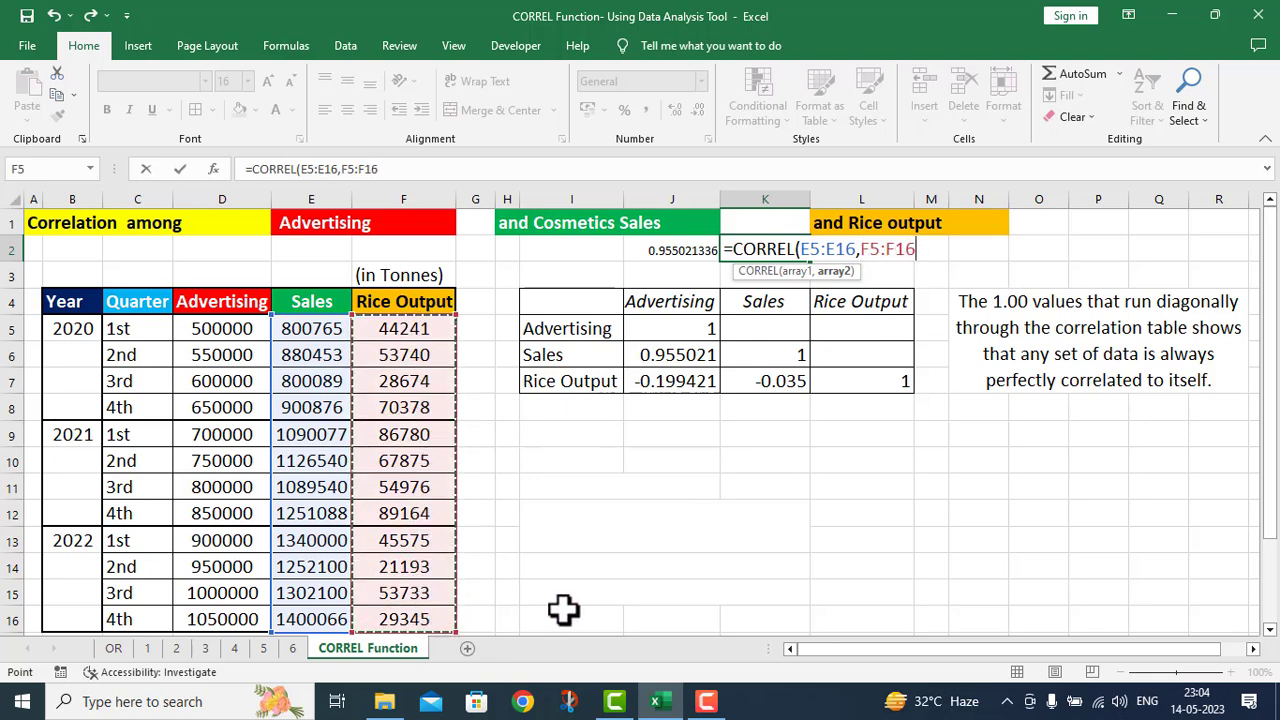
pyautogui.write(')')
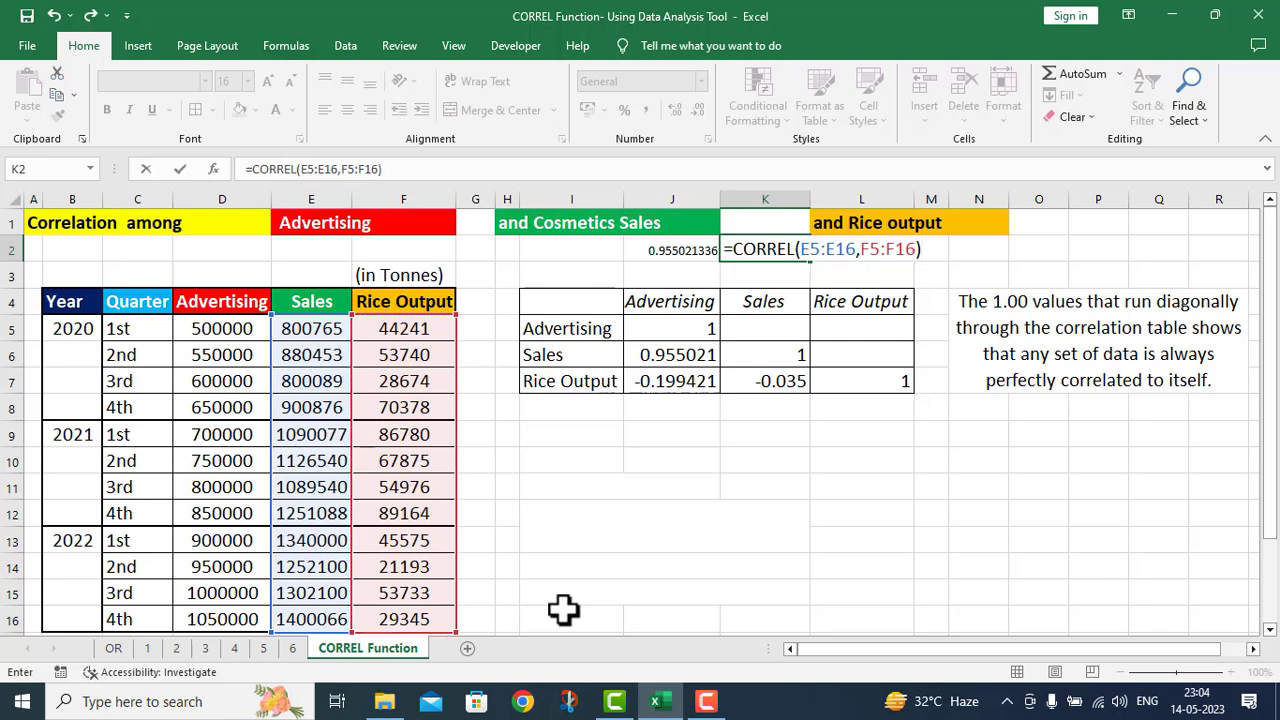
pyautogui.press('Return')
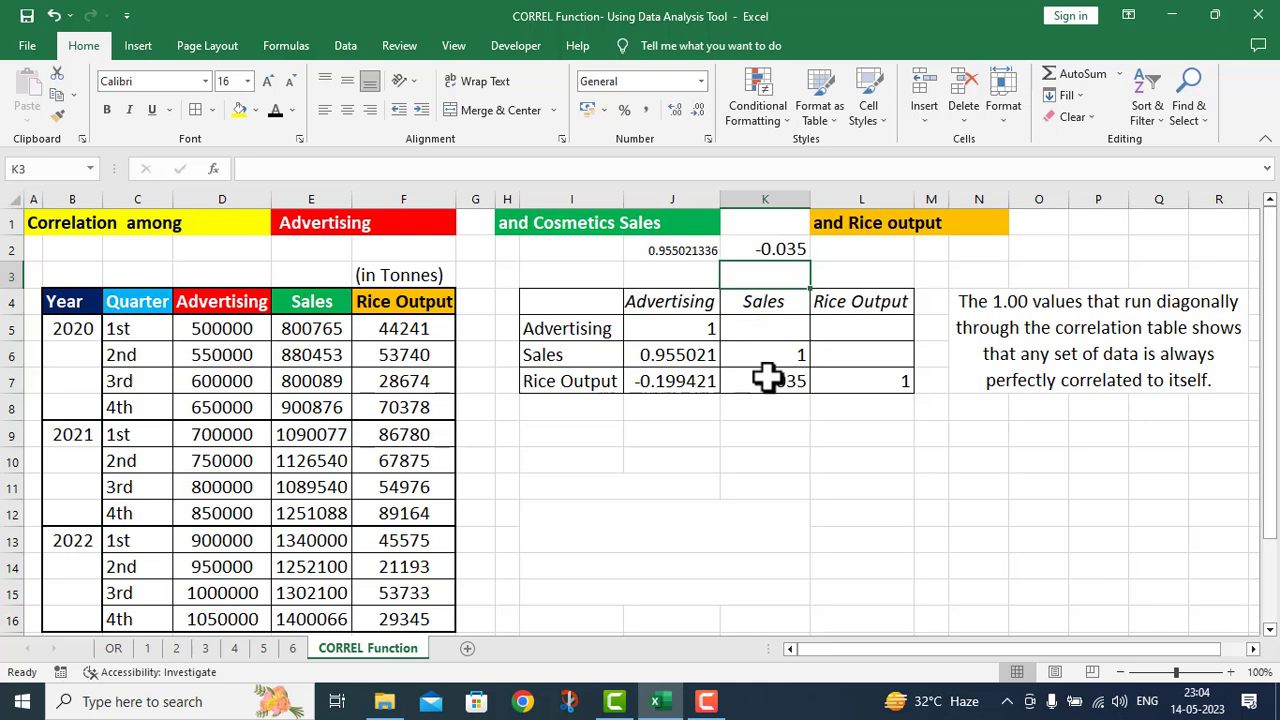
# Enter =CORREL(D5:D16,F5:F16) in L2 to correlate advertising with rice output, and compare it with the matching value in J7.
pyautogui.click(836, 248)
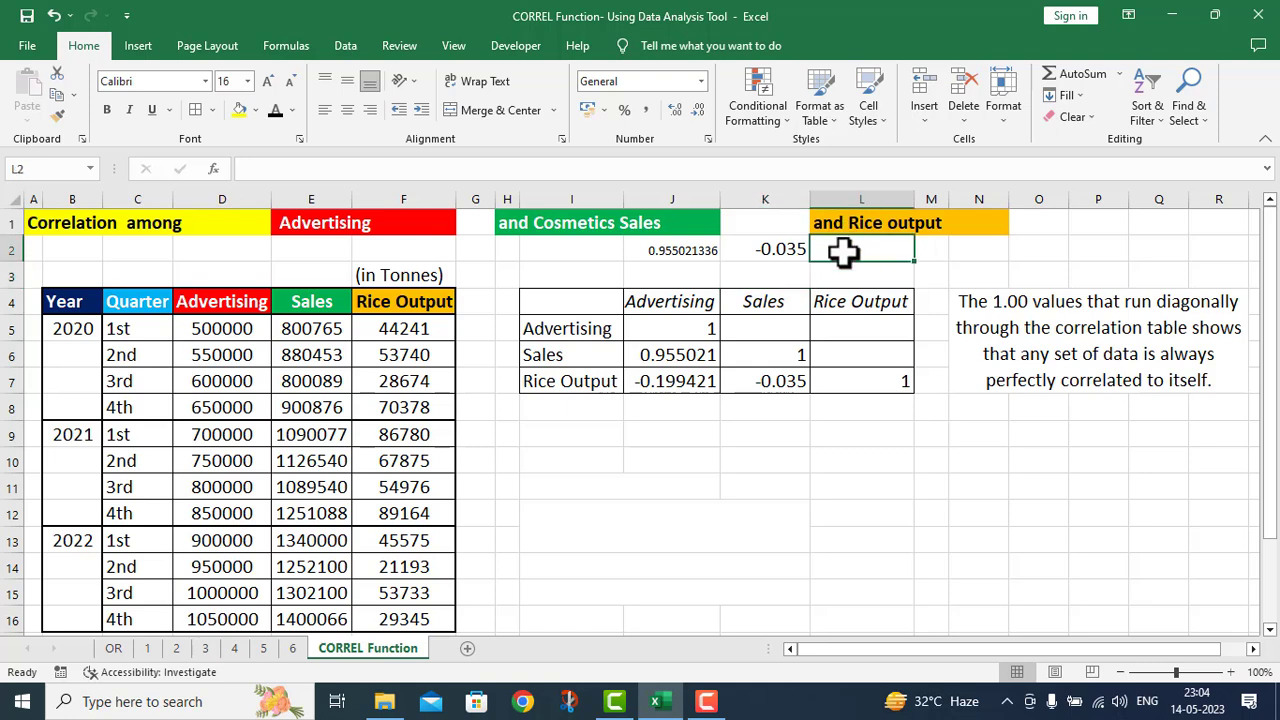
pyautogui.write('=C')
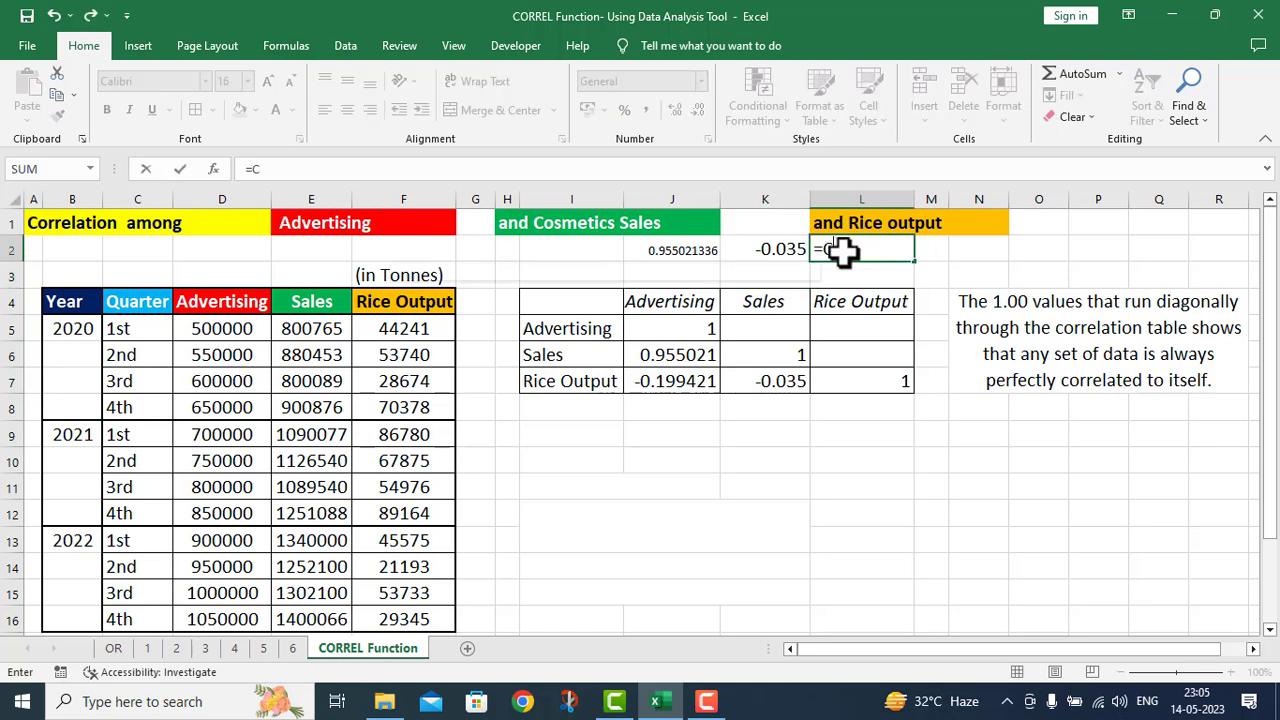
pyautogui.write('ORREL')
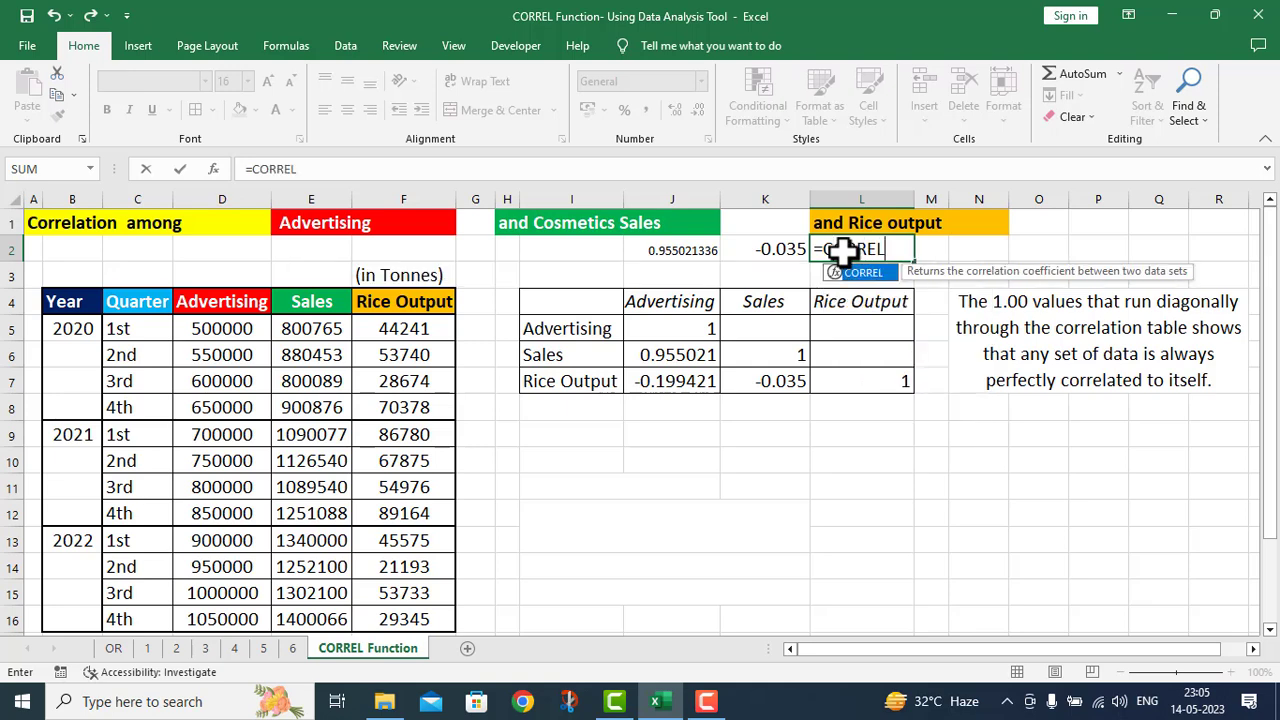
pyautogui.write('(')
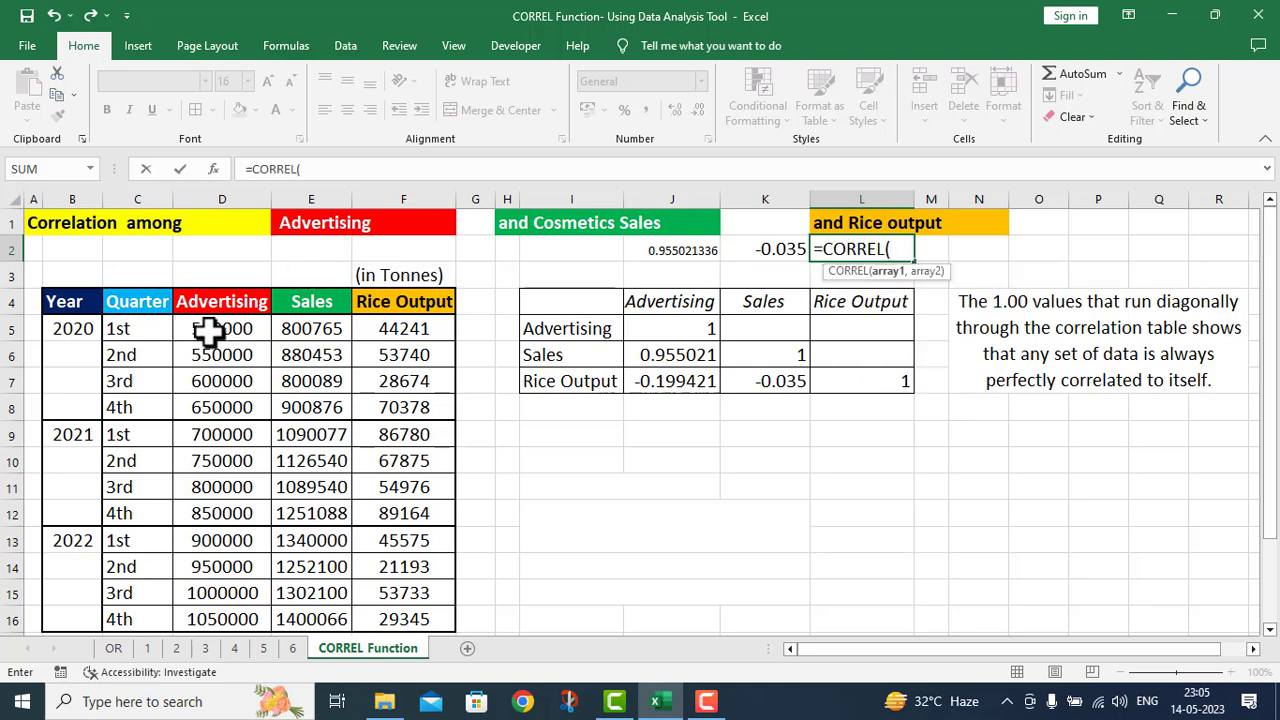
pyautogui.moveTo(214, 331); pyautogui.dragTo(210, 605)
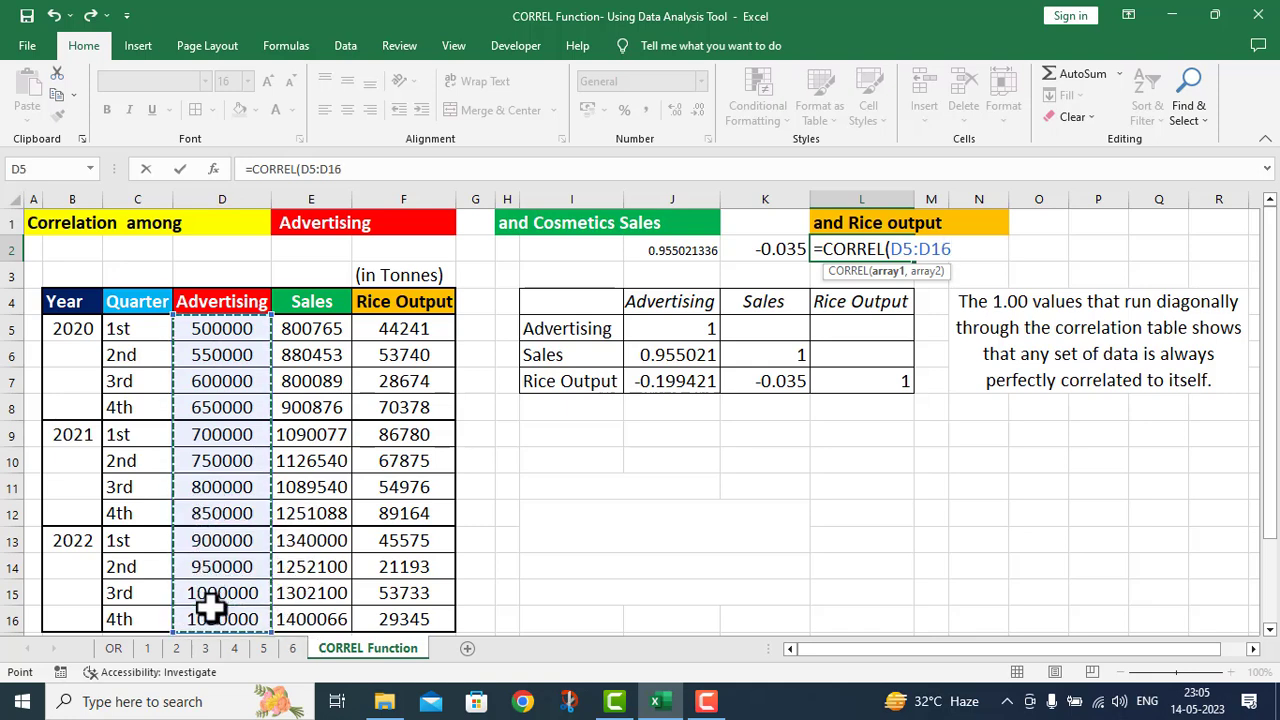
pyautogui.write(',')
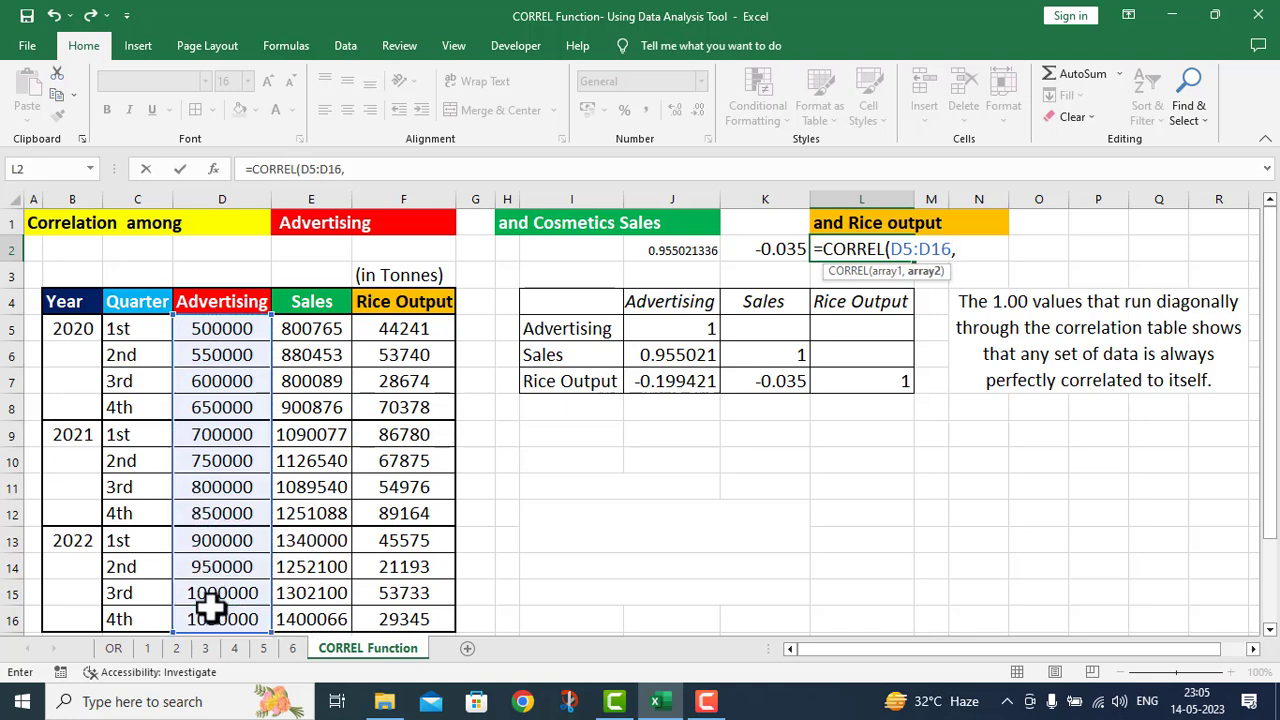
pyautogui.moveTo(410, 328); pyautogui.dragTo(403, 607)
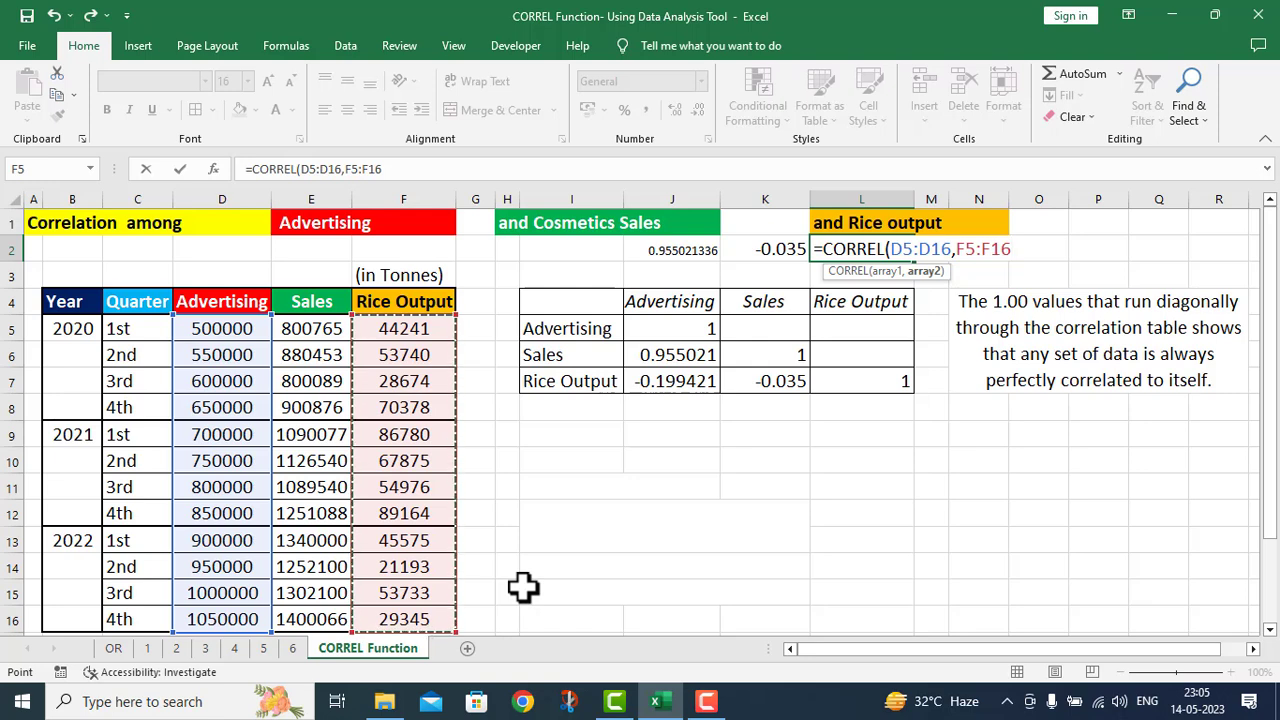
pyautogui.write(')')
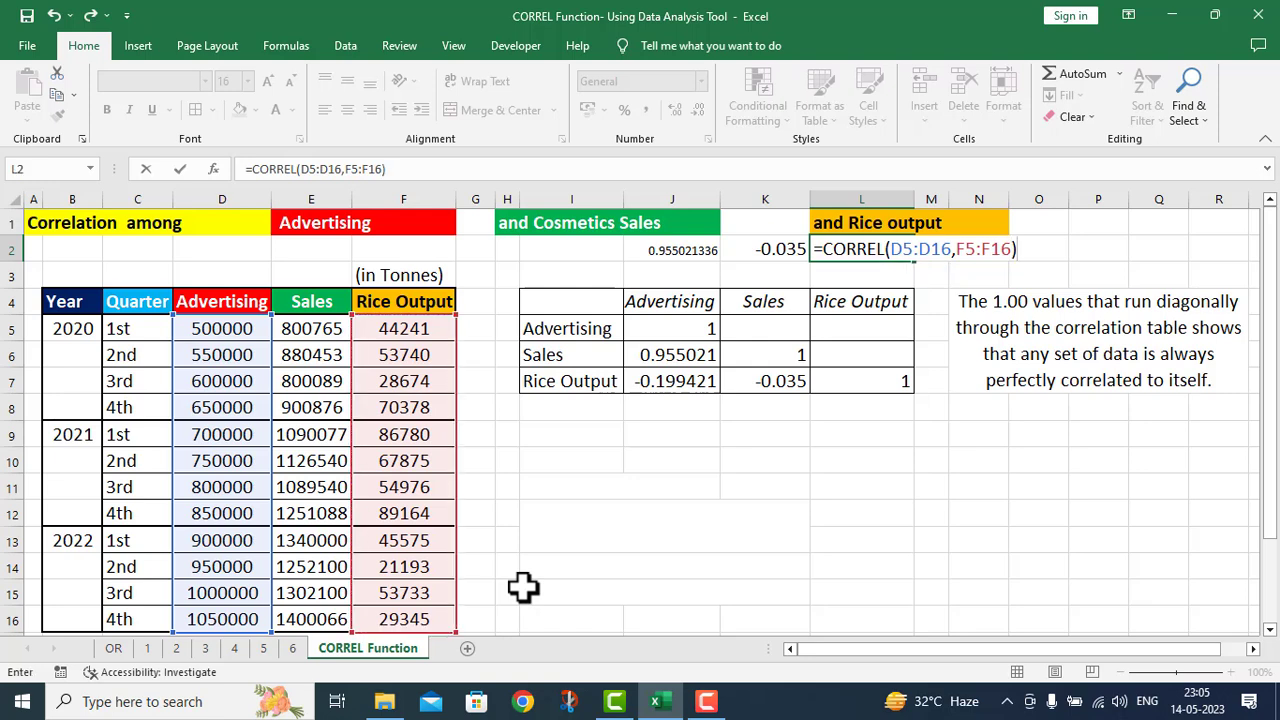
pyautogui.press('Return')
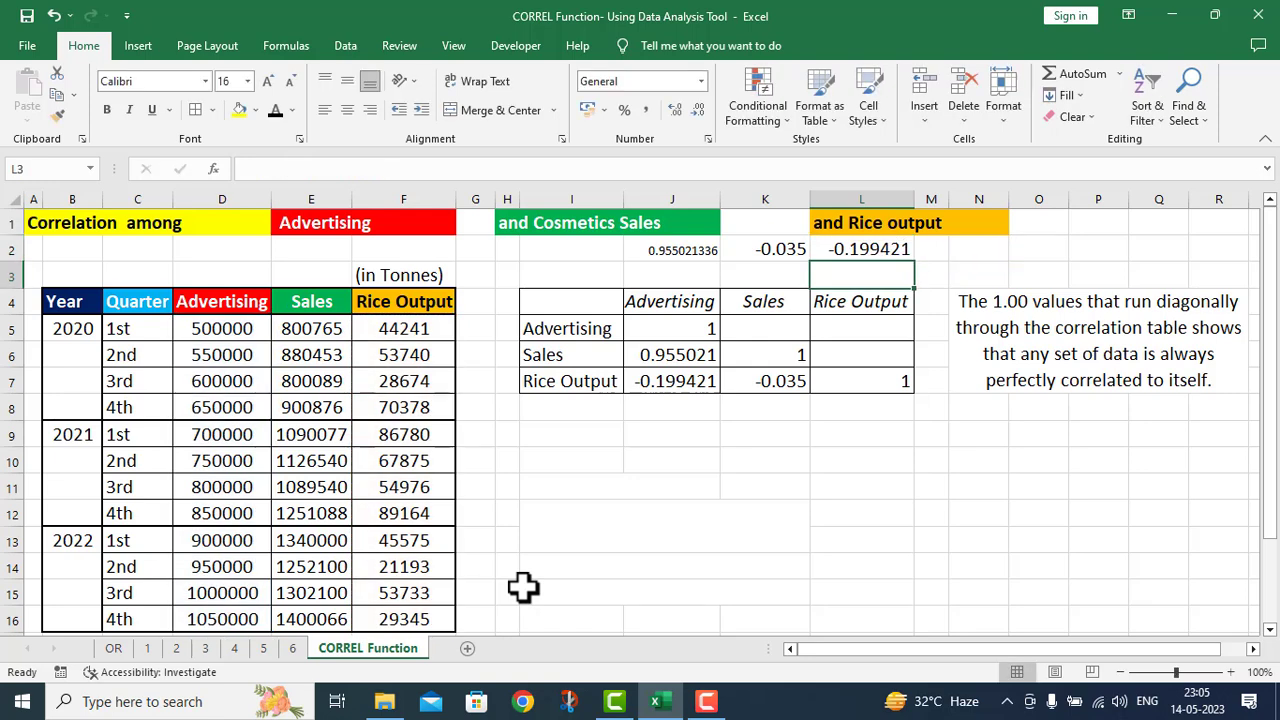
pyautogui.click(650, 384)
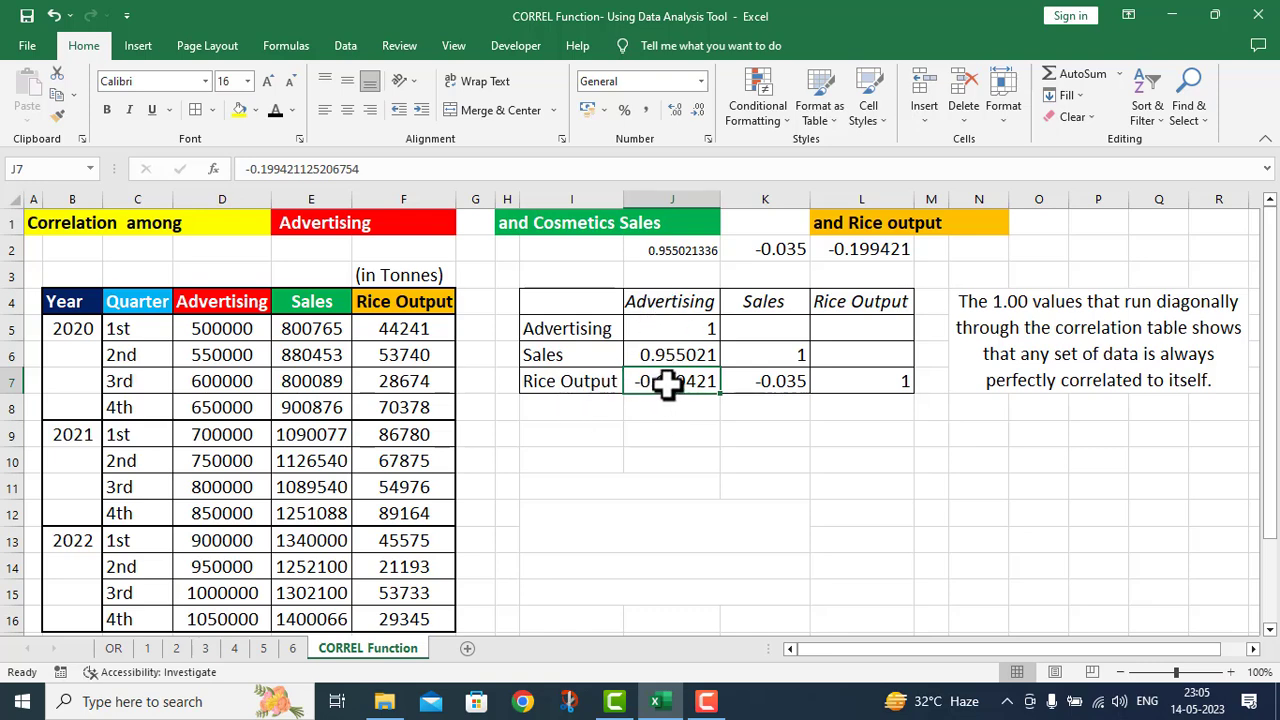
pyautogui.click(876, 248)
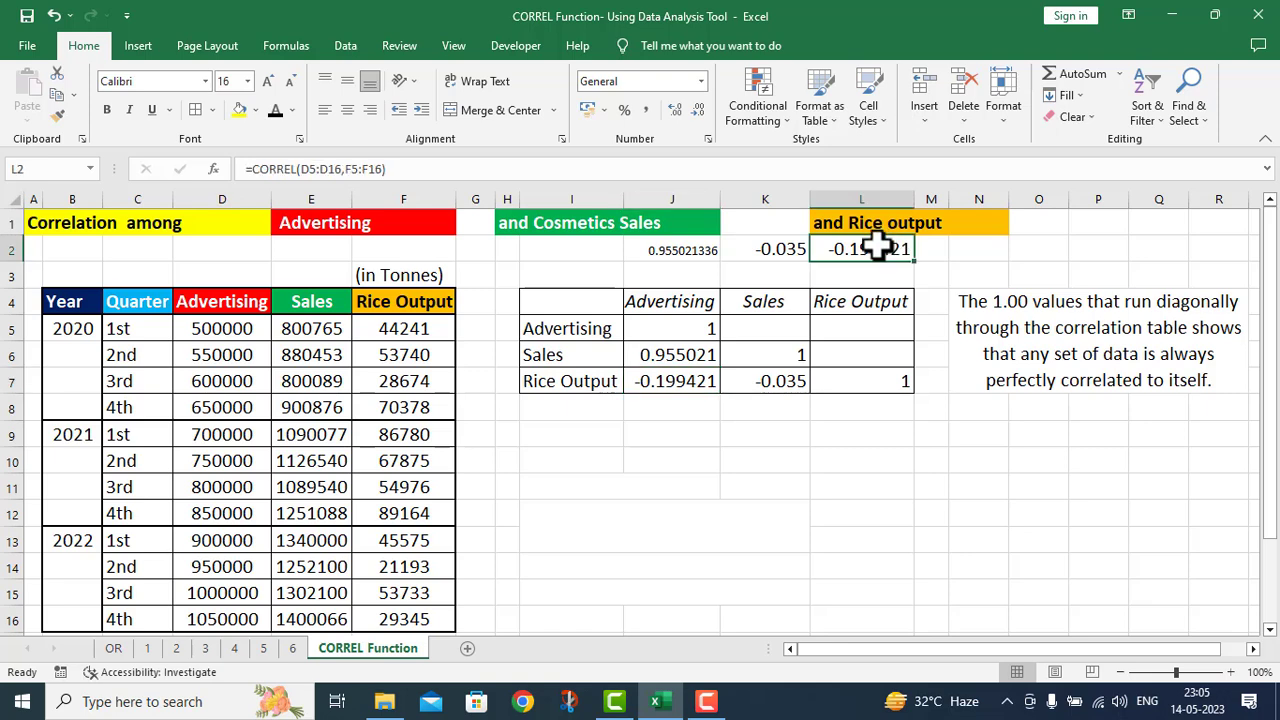
# Format the advertising and sales correlation in J2 to six decimal places and font size 16.
pyautogui.click(666, 249)
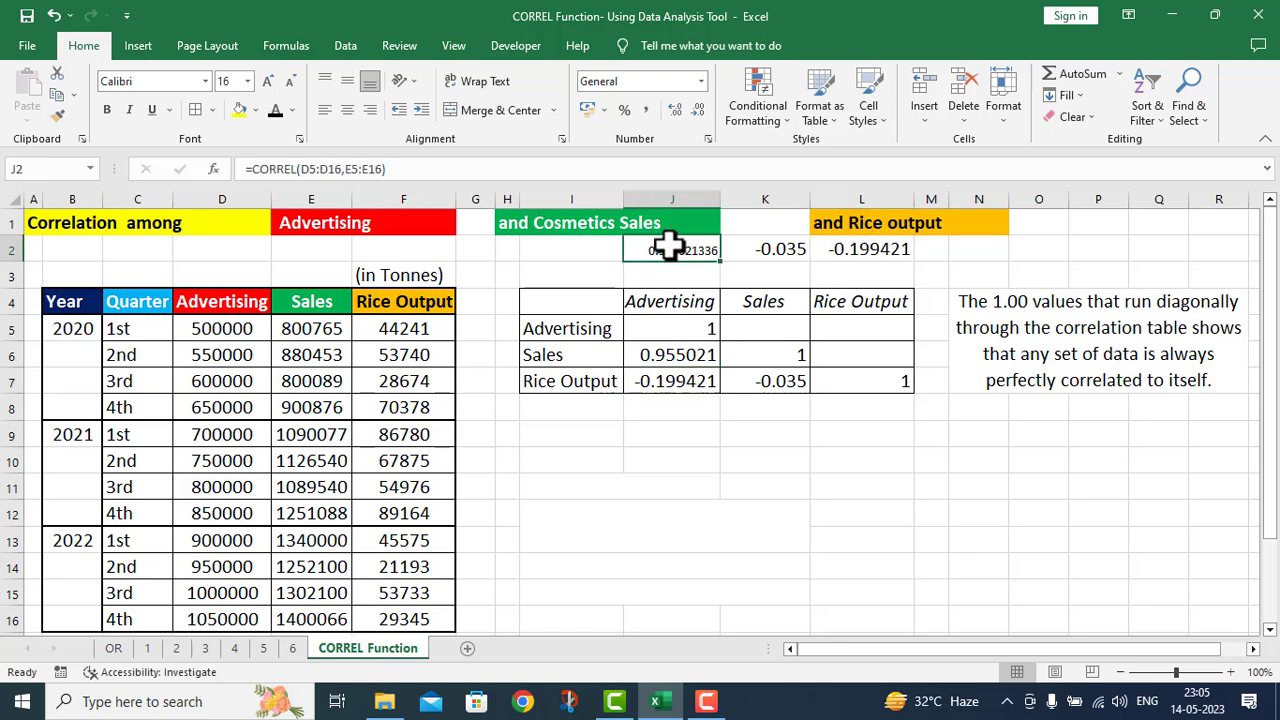
pyautogui.click(693, 107)
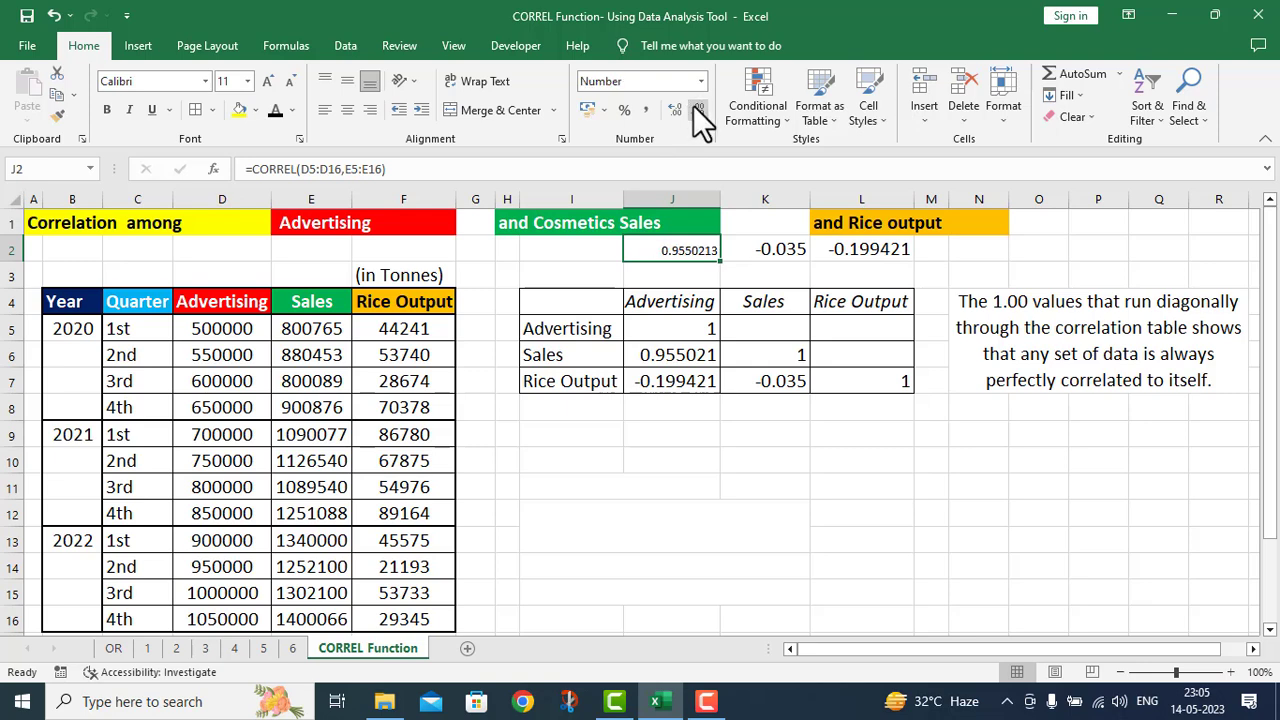
pyautogui.click(699, 109)
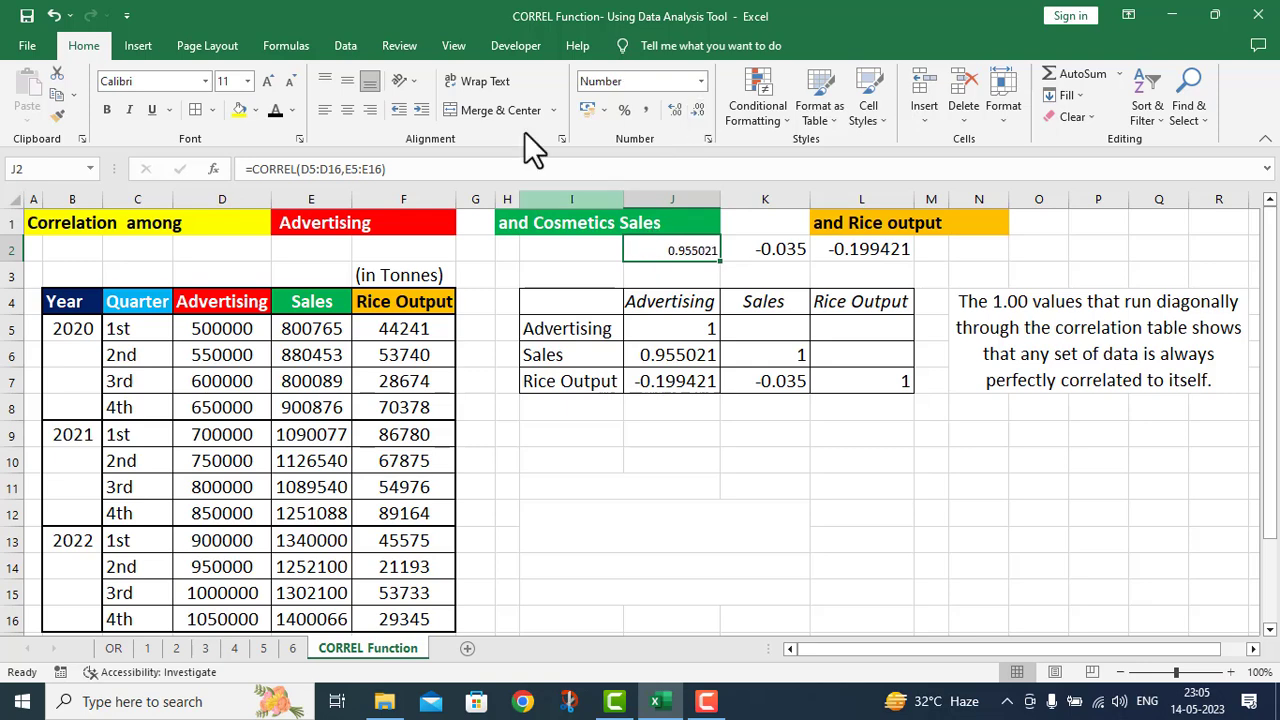
pyautogui.click(247, 81)
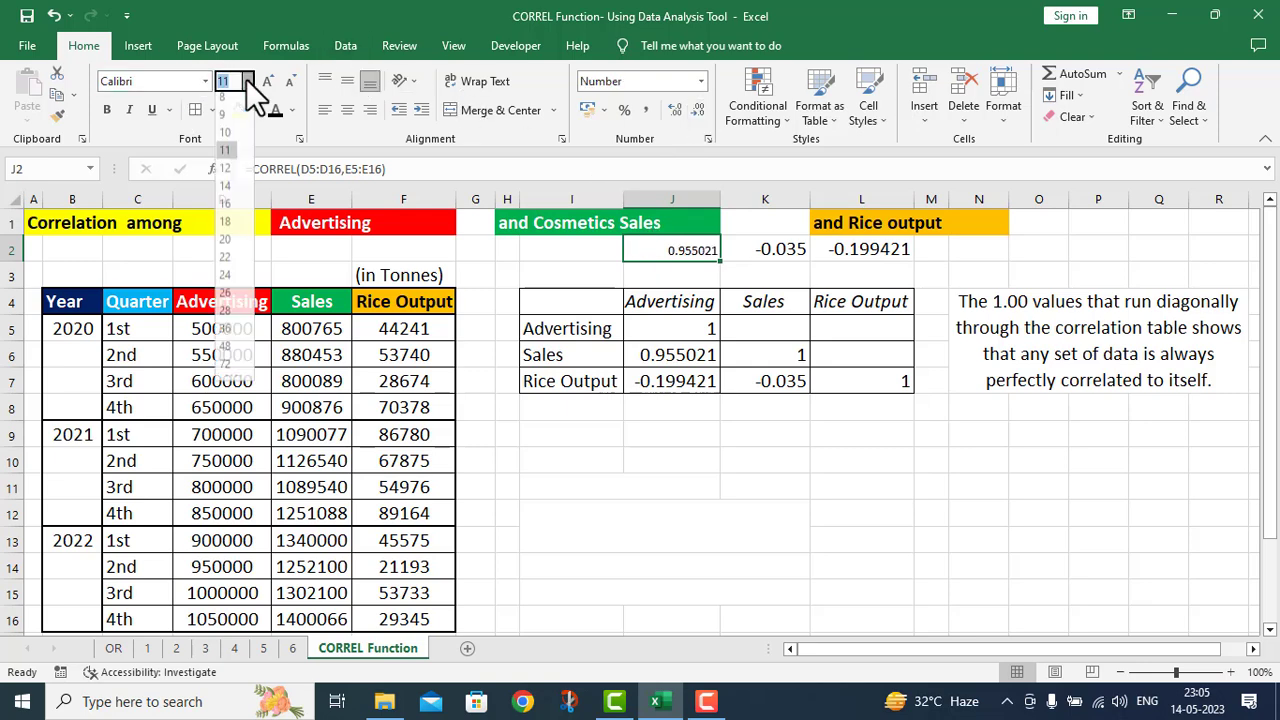
pyautogui.click(228, 210)
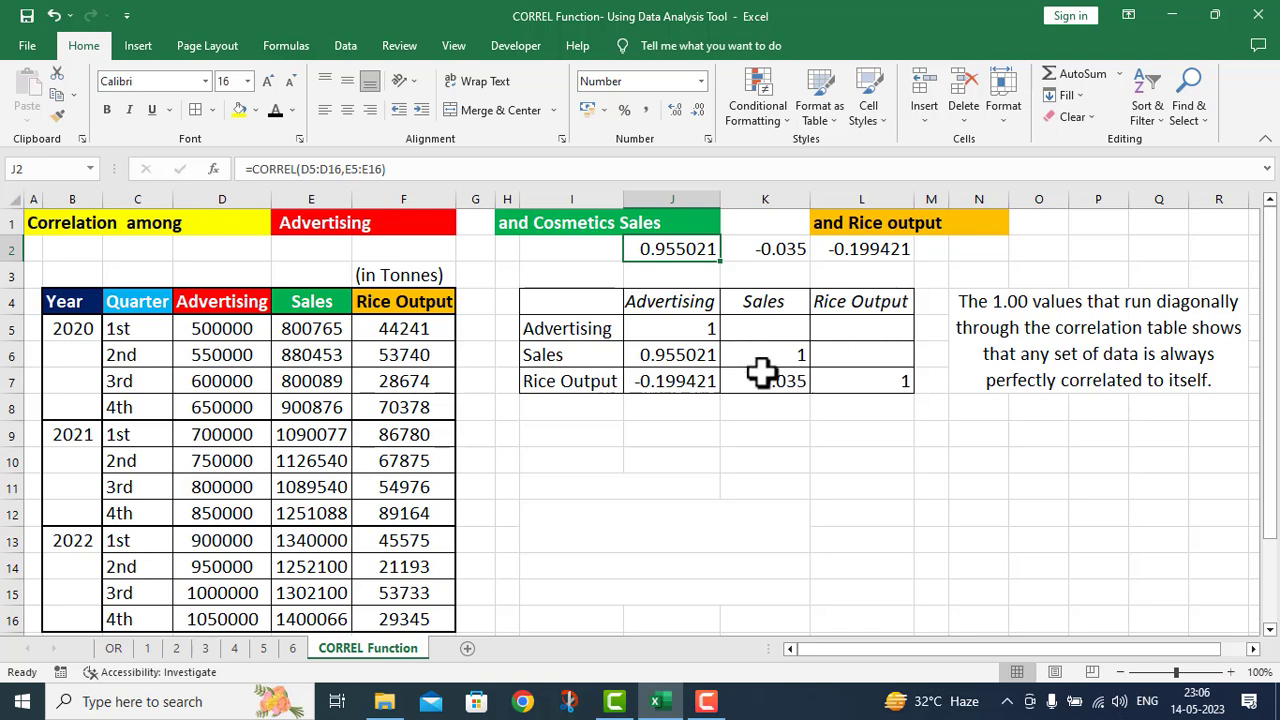
# Paste the picture of the Correlation dialog box beside the written steps and position it below the note on the diagonal 1.00 values.
pyautogui.click(966, 516)
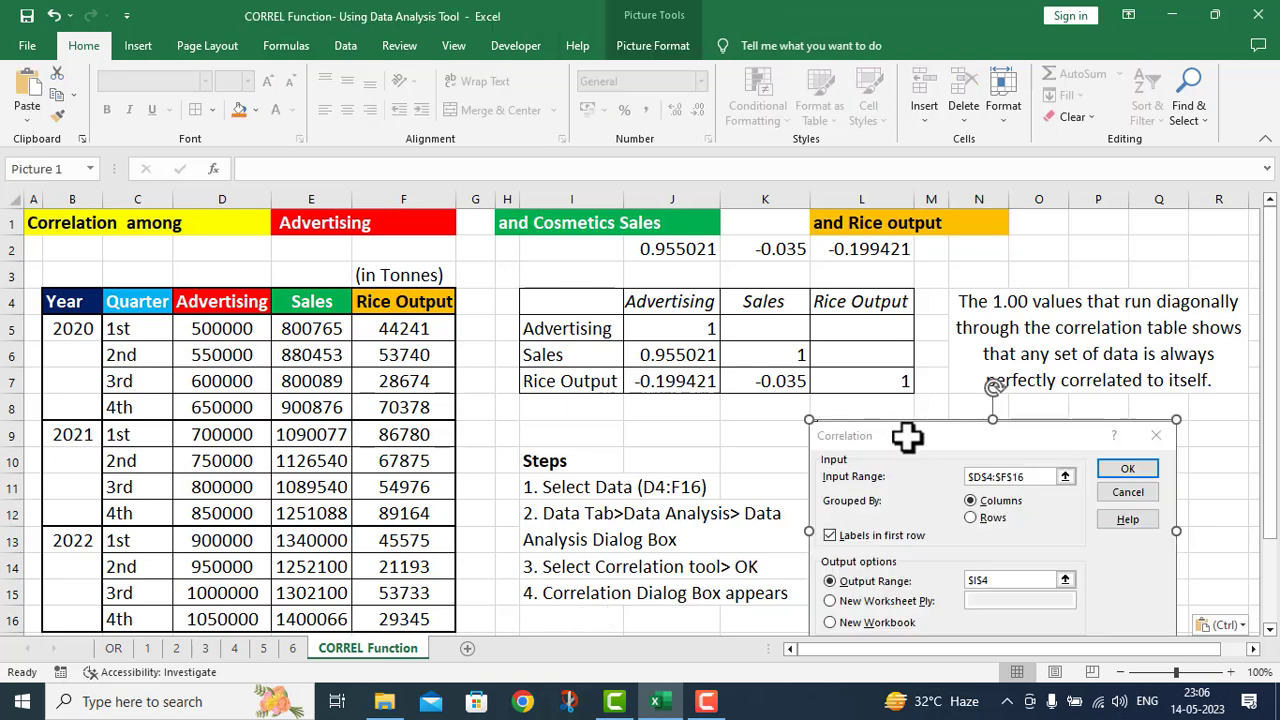
pyautogui.moveTo(880, 480); pyautogui.dragTo(1003, 464)
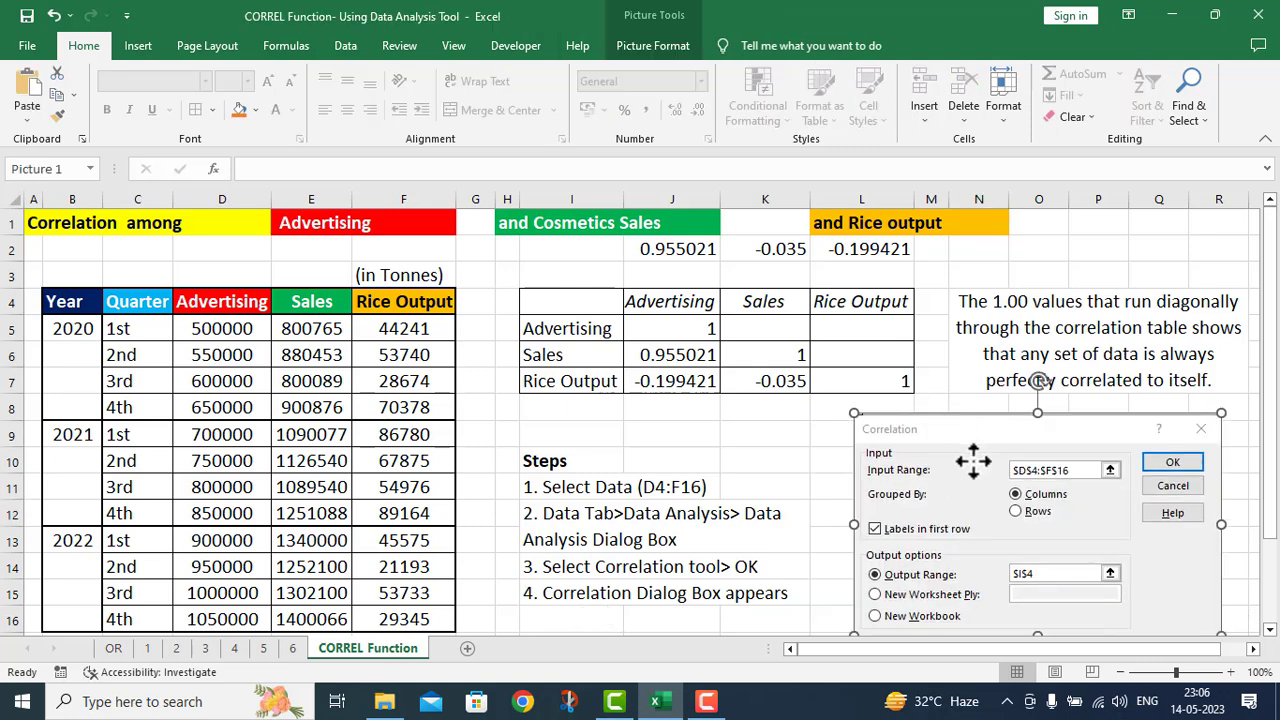